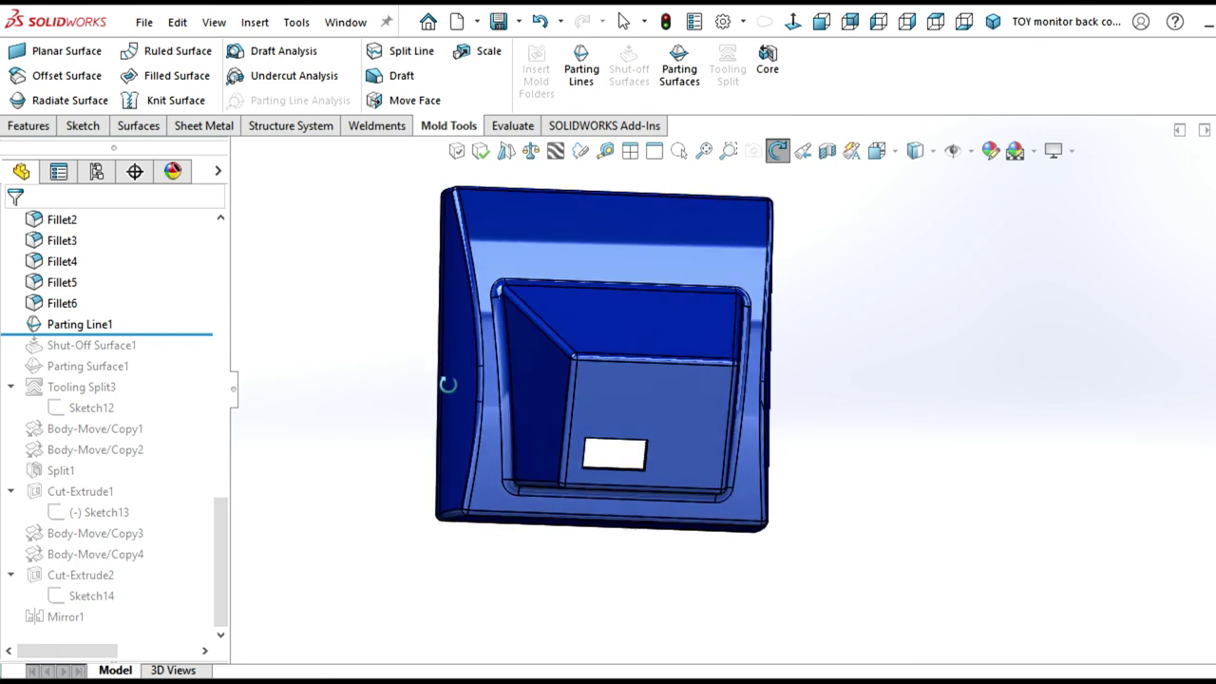
- Roll the model forward past Shut-Off Surface1
{"action": "left_click_drag", "start_coordinate": [439, 342], "coordinate": [686, 486]}
{"action": "key", "text": "Escape"}
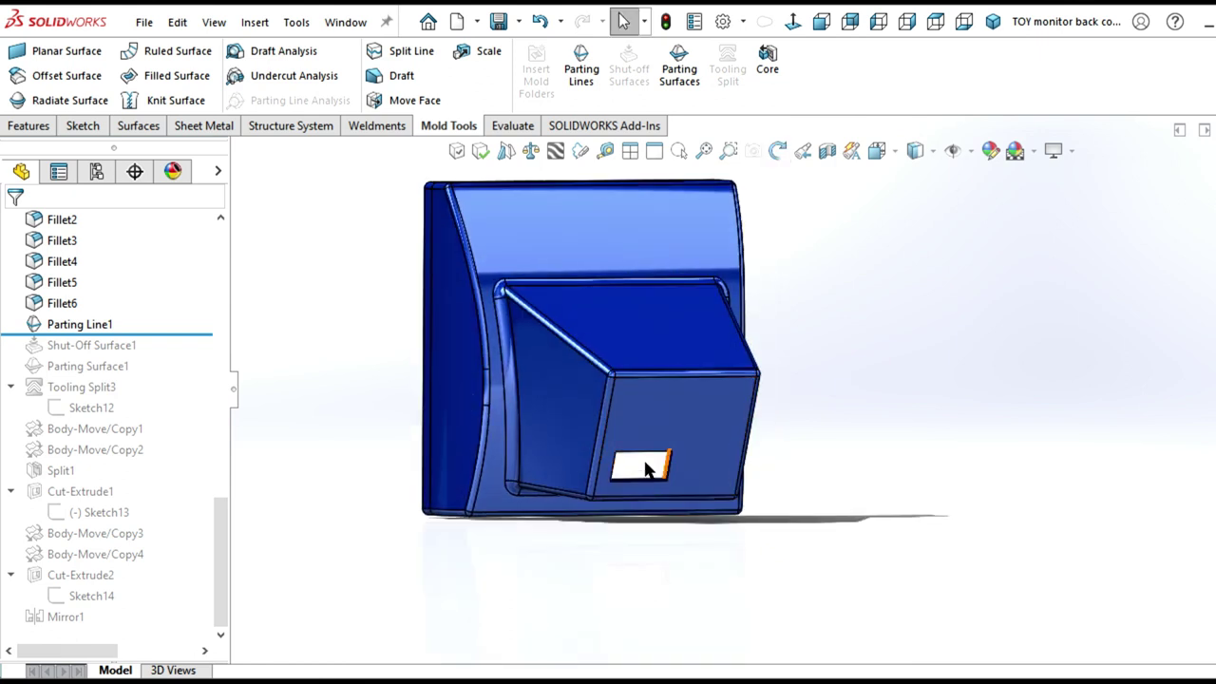
{"action": "scroll", "coordinate": [668, 465], "scroll_direction": "down", "scroll_amount": 2}
{"action": "scroll", "coordinate": [664, 432], "scroll_direction": "down", "scroll_amount": 3}
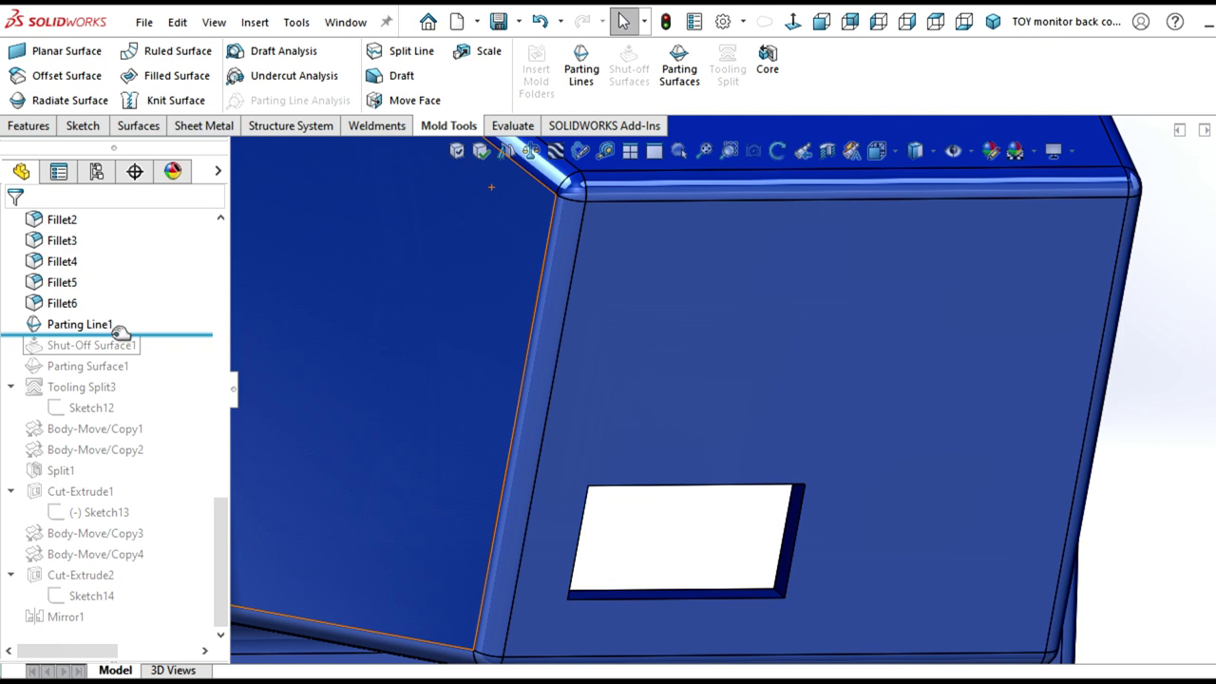
{"action": "left_click_drag", "start_coordinate": [121, 331], "coordinate": [131, 352]}
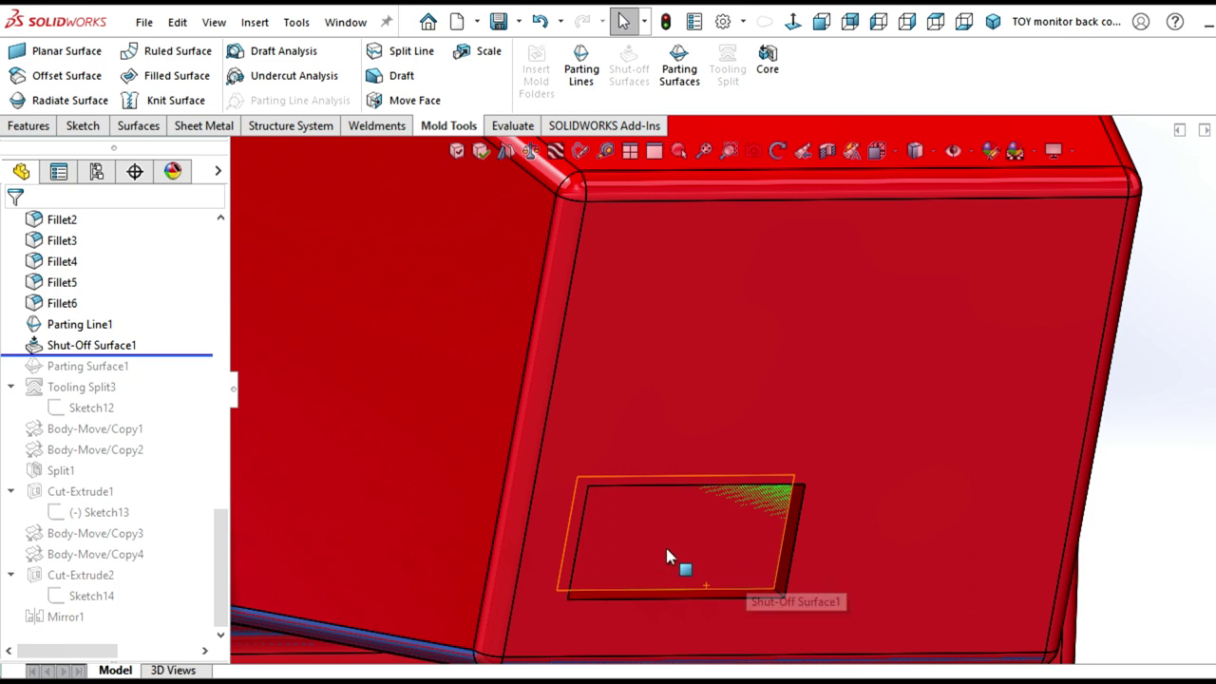
- Roll forward past Parting Surface1 to reveal the grey parting flange around the cover
{"action": "scroll", "coordinate": [669, 537], "scroll_direction": "up", "scroll_amount": 3}
{"action": "mouse_move", "coordinate": [703, 494]}
{"action": "middle_mouse_down"}
{"action": "mouse_move", "coordinate": [710, 460]}
{"action": "mouse_move", "coordinate": [867, 487]}
{"action": "middle_mouse_up"}
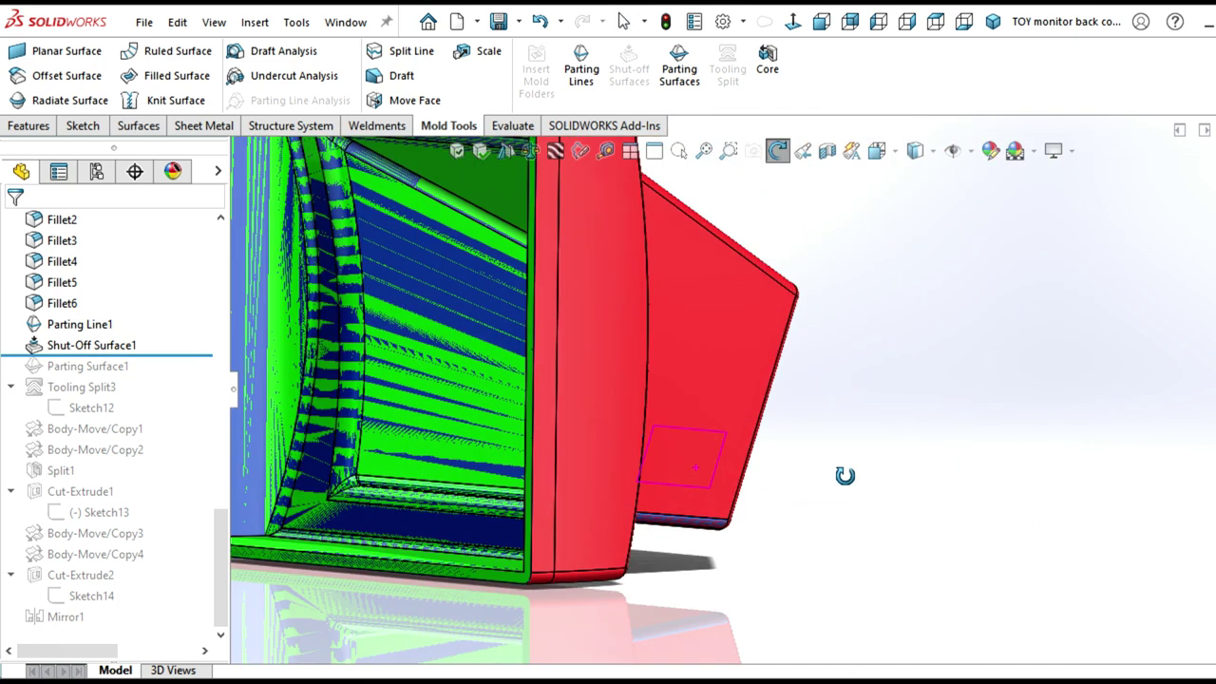
{"action": "key", "text": "f"}
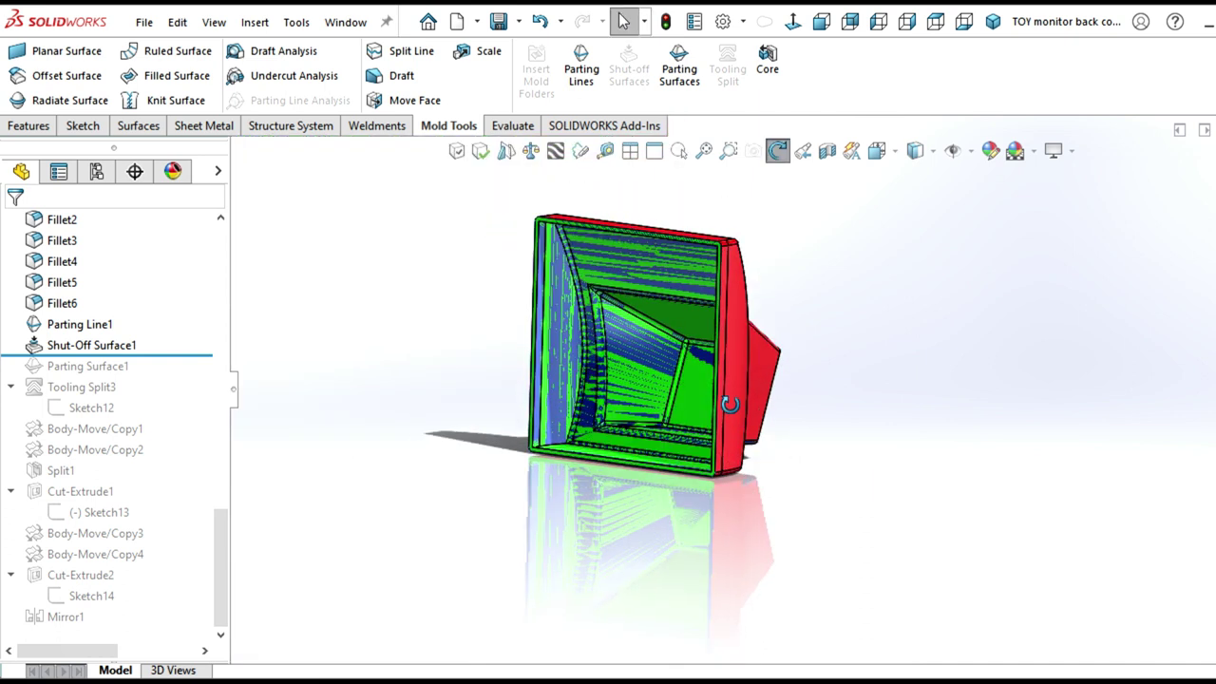
{"action": "left_click", "coordinate": [171, 355]}
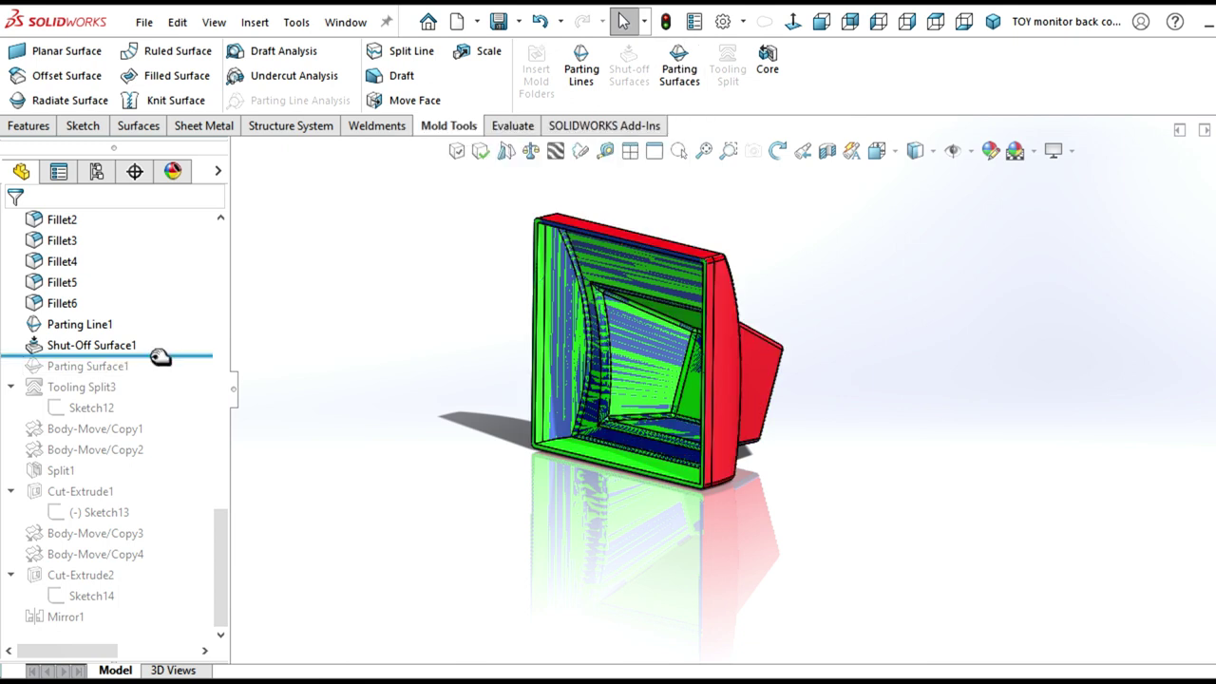
{"action": "mouse_move", "coordinate": [722, 313]}
{"action": "middle_mouse_down"}
{"action": "mouse_move", "coordinate": [802, 274]}
{"action": "mouse_move", "coordinate": [806, 321]}
{"action": "middle_mouse_up"}
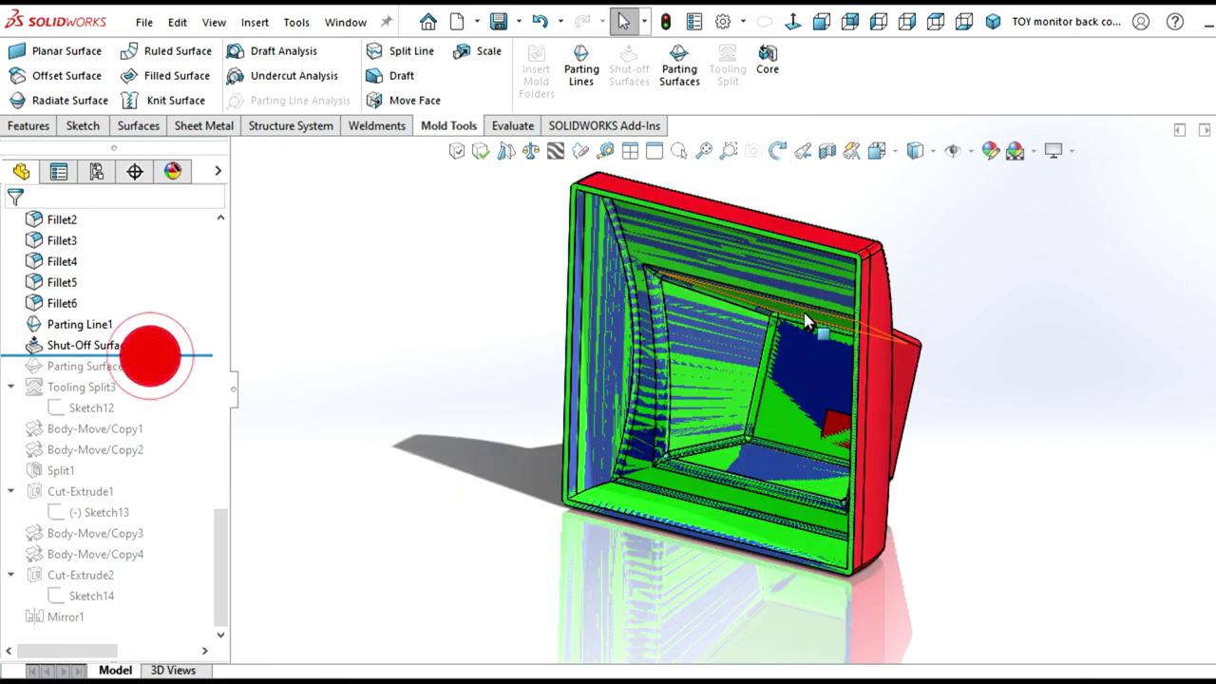
{"action": "left_click_drag", "start_coordinate": [158, 355], "coordinate": [149, 376]}
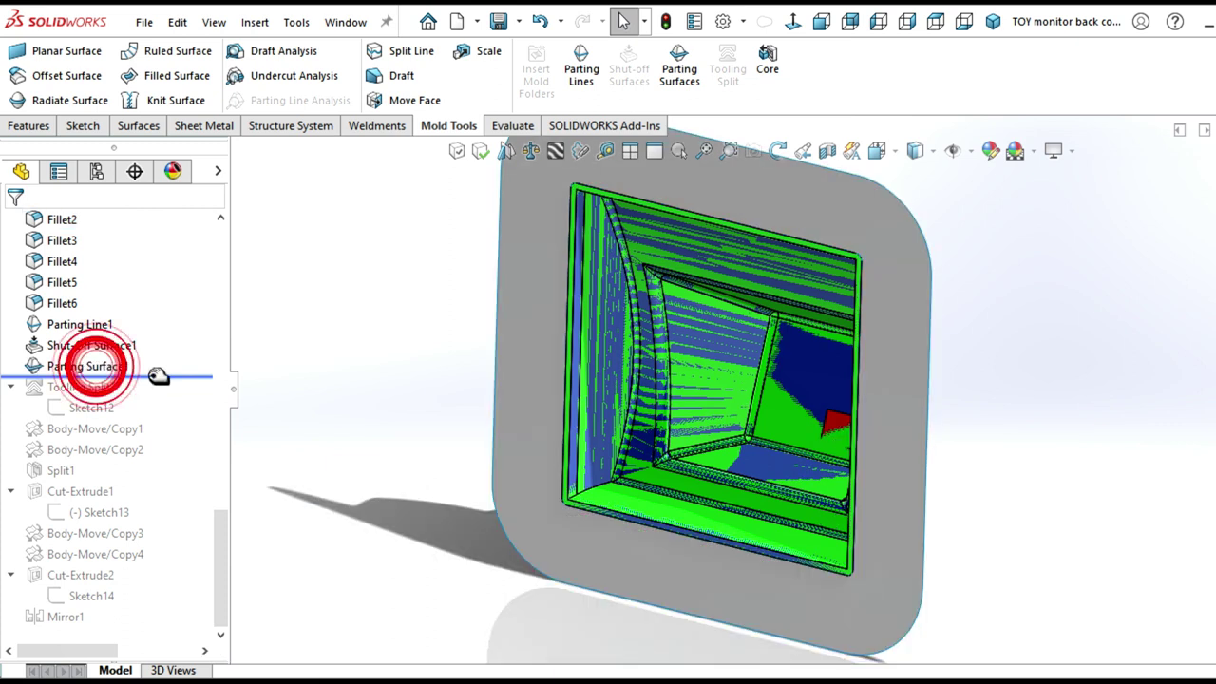
{"action": "left_click", "coordinate": [90, 366]}
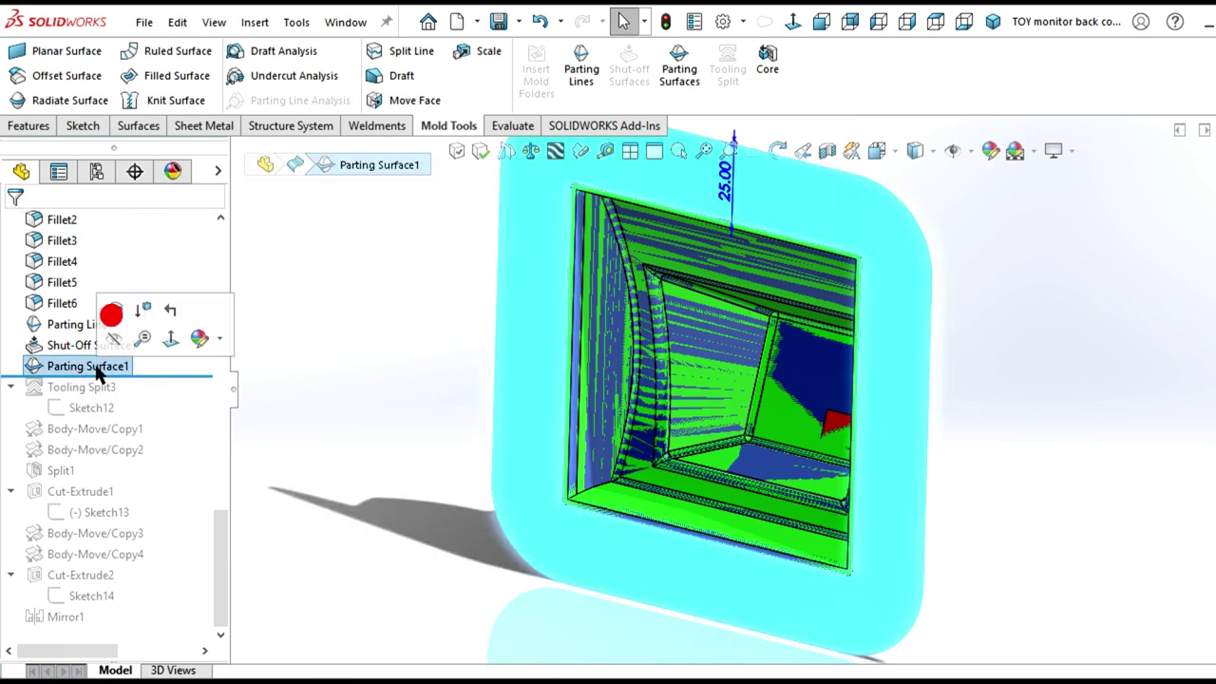
{"action": "left_click", "coordinate": [113, 311]}
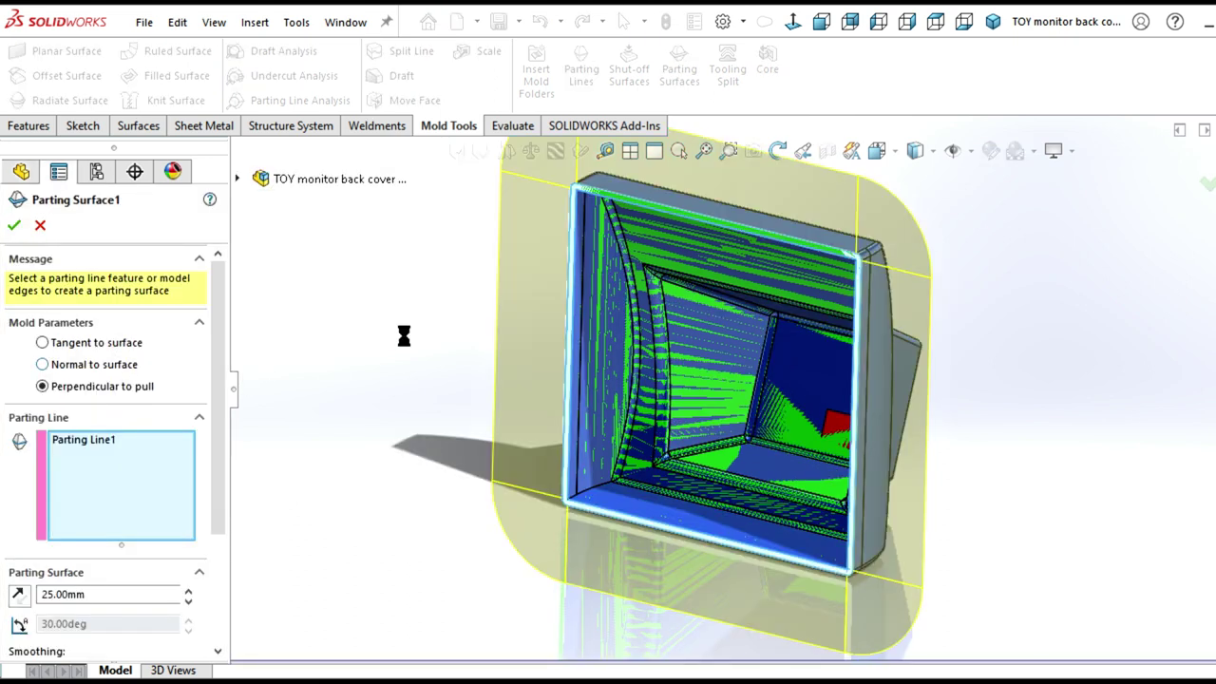
{"action": "left_click", "coordinate": [82, 440]}
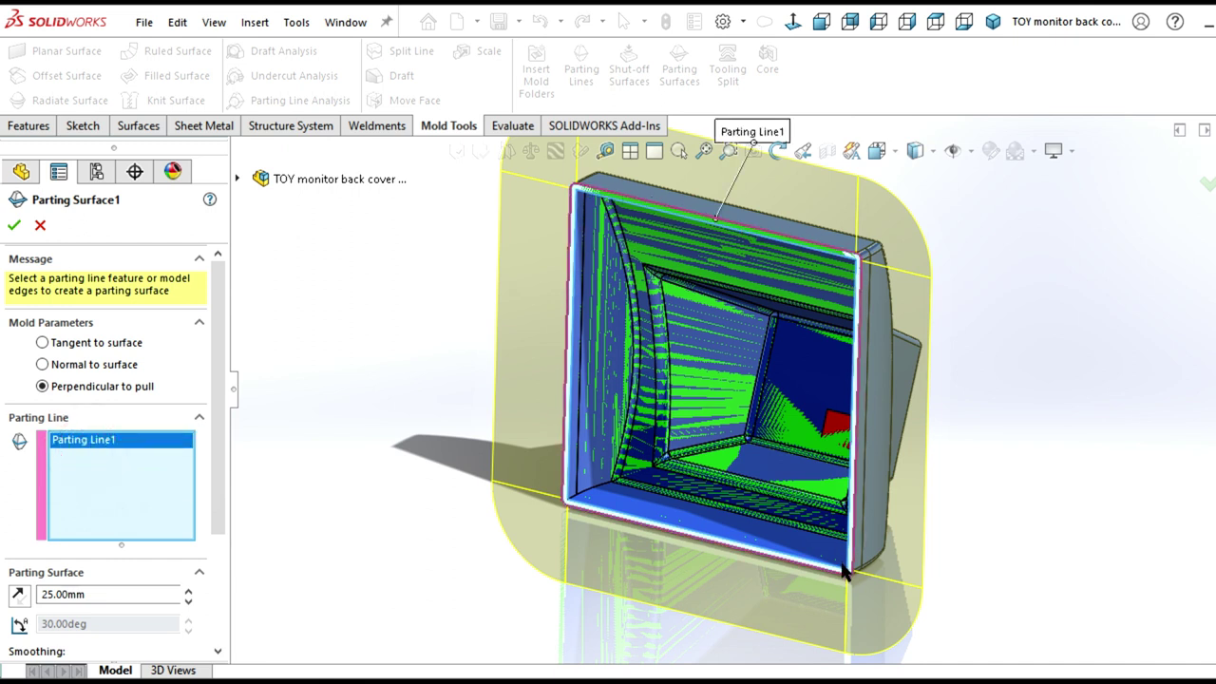
{"action": "left_click", "coordinate": [62, 595]}
{"action": "mouse_move", "coordinate": [222, 300]}
{"action": "left_mouse_down"}
{"action": "mouse_move", "coordinate": [217, 426]}
{"action": "mouse_move", "coordinate": [220, 316]}
{"action": "left_mouse_up"}
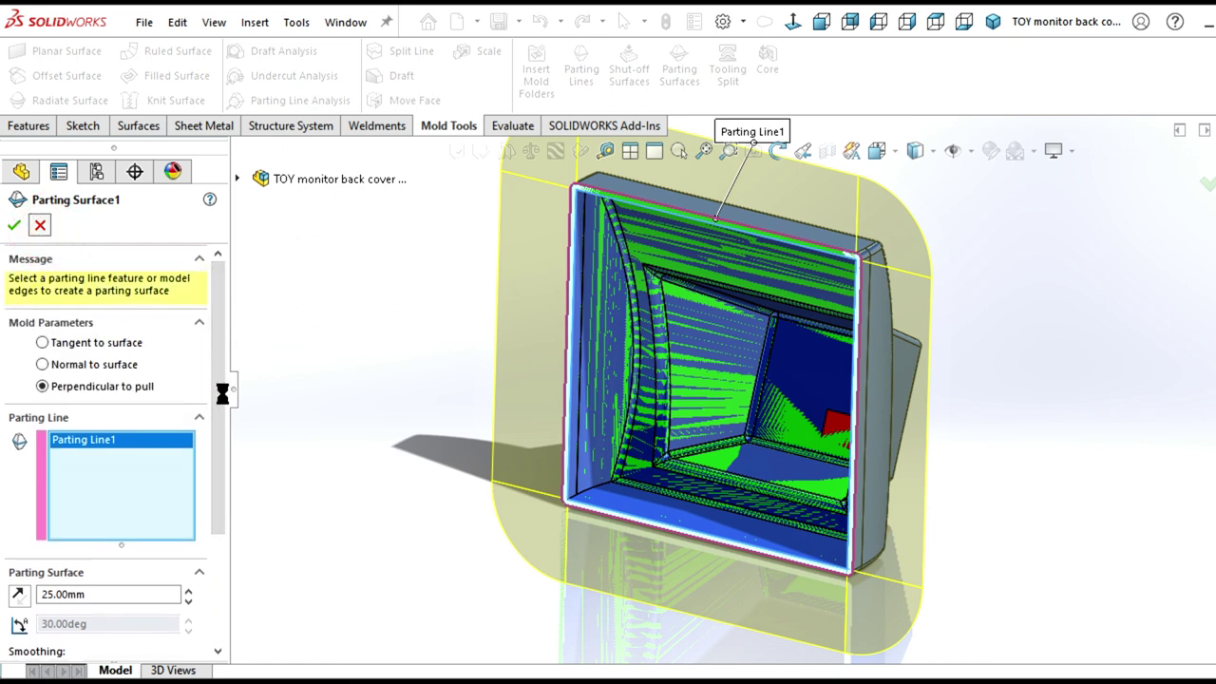
{"action": "key", "text": "Return"}
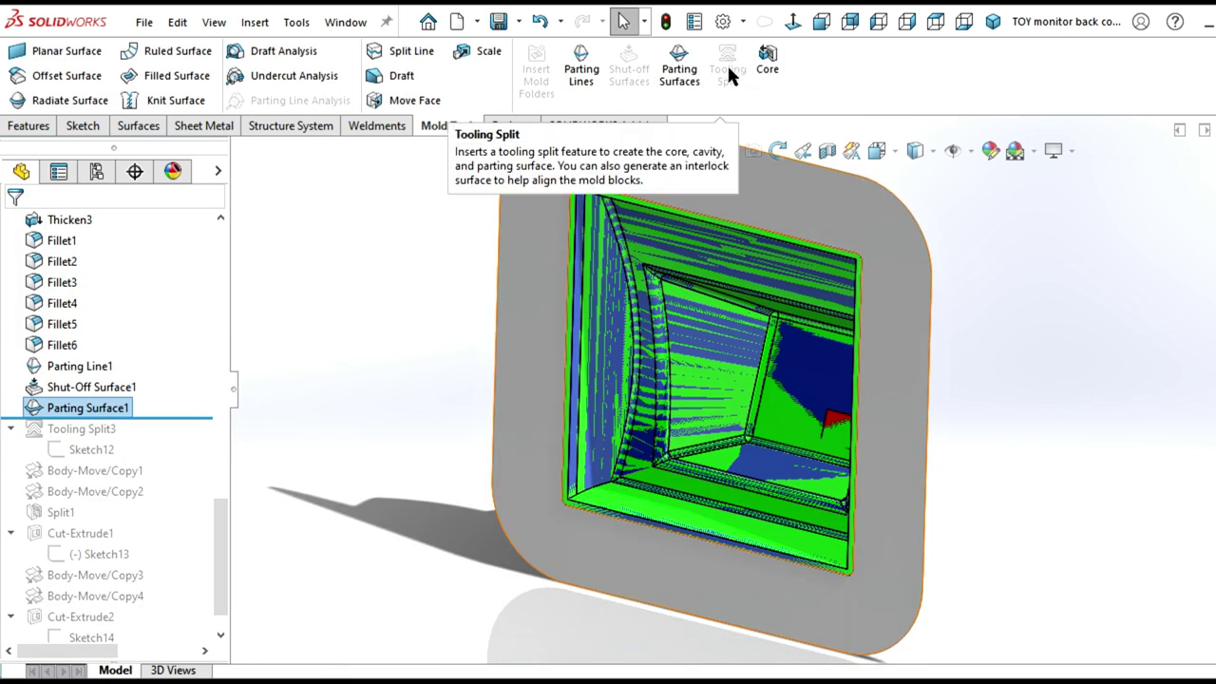
- Roll the history forward below Sketch12 to show the mold blocks
{"action": "scroll", "coordinate": [858, 360], "scroll_direction": "up", "scroll_amount": 2}
{"action": "scroll", "coordinate": [858, 361], "scroll_direction": "up", "scroll_amount": 3}
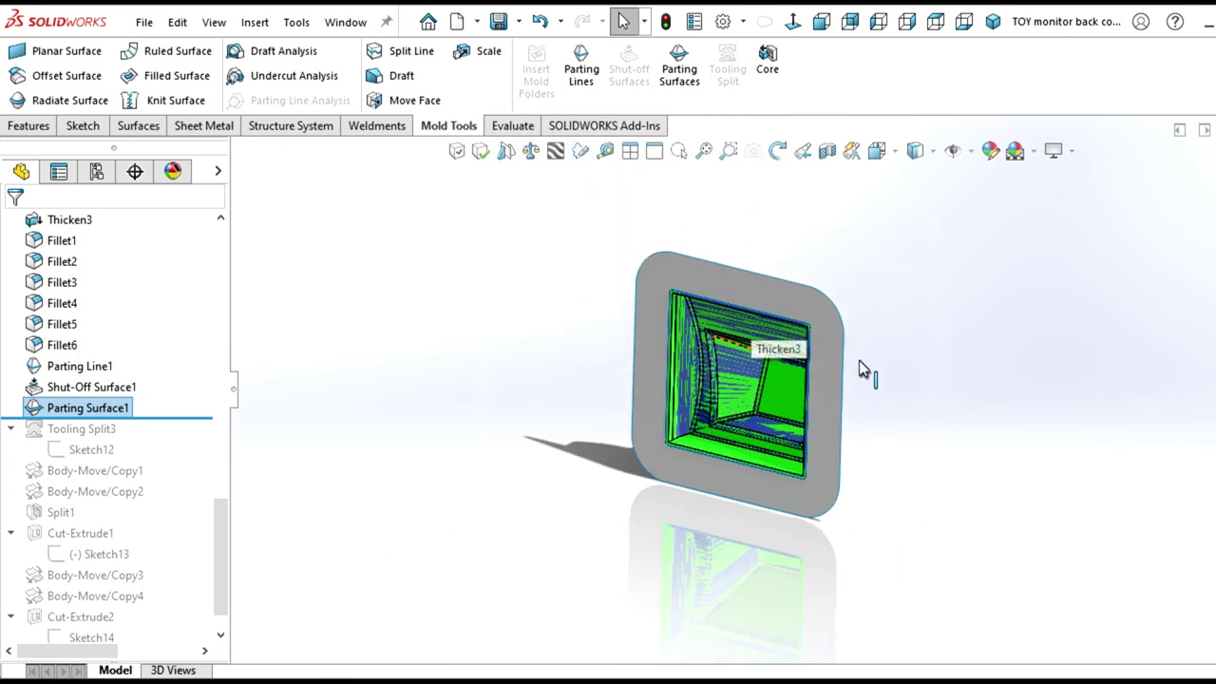
{"action": "middle_click_drag", "start_coordinate": [843, 389], "coordinate": [828, 356]}
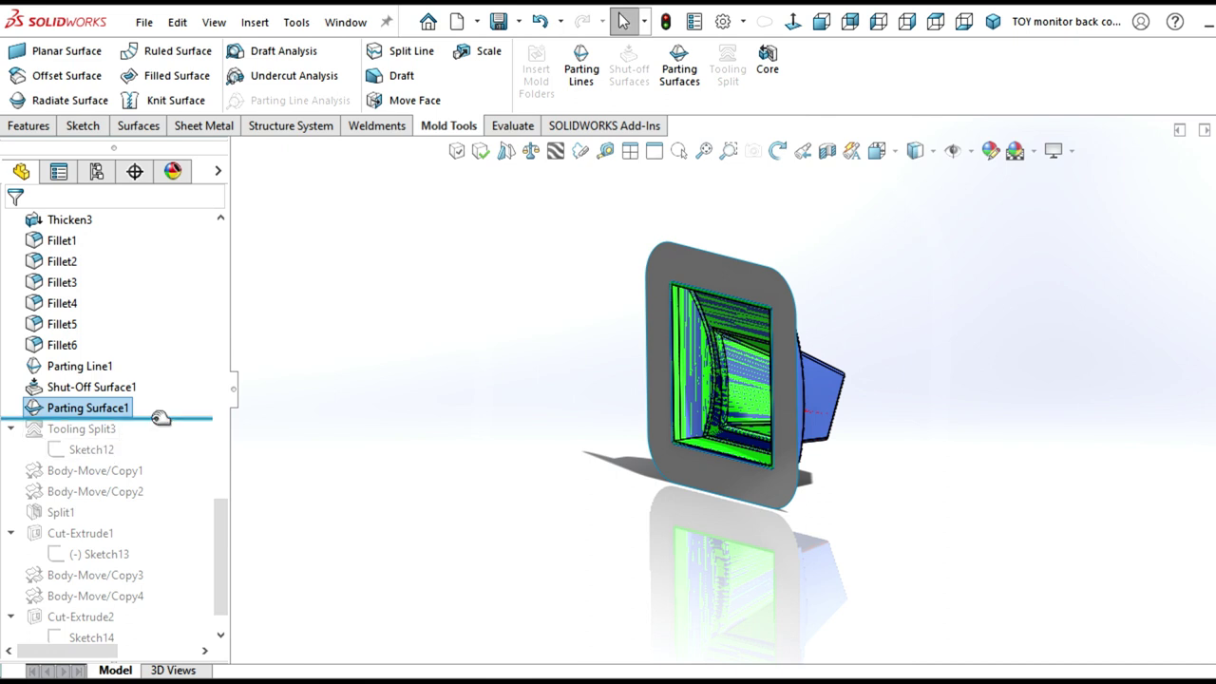
{"action": "left_click_drag", "start_coordinate": [161, 418], "coordinate": [151, 458]}
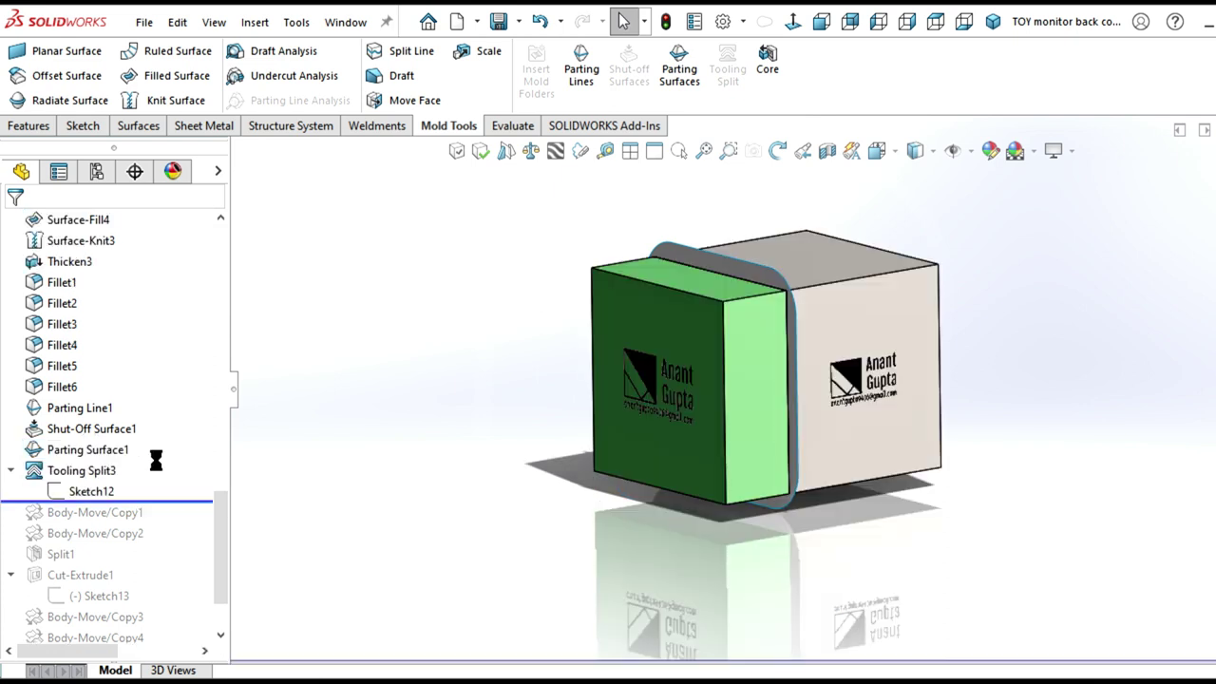
- Show Sketch12's 130 and 135 block dimensions, then edit Tooling Split3
{"action": "left_click", "coordinate": [93, 494]}
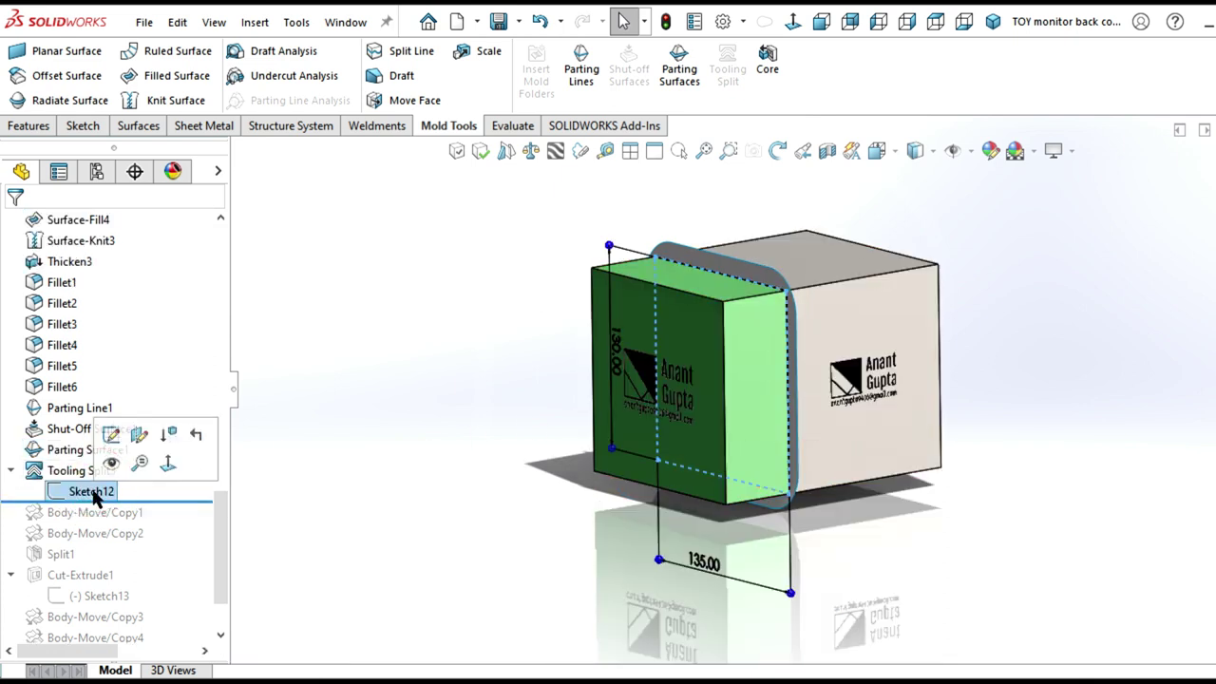
{"action": "middle_click_drag", "start_coordinate": [549, 463], "coordinate": [608, 481]}
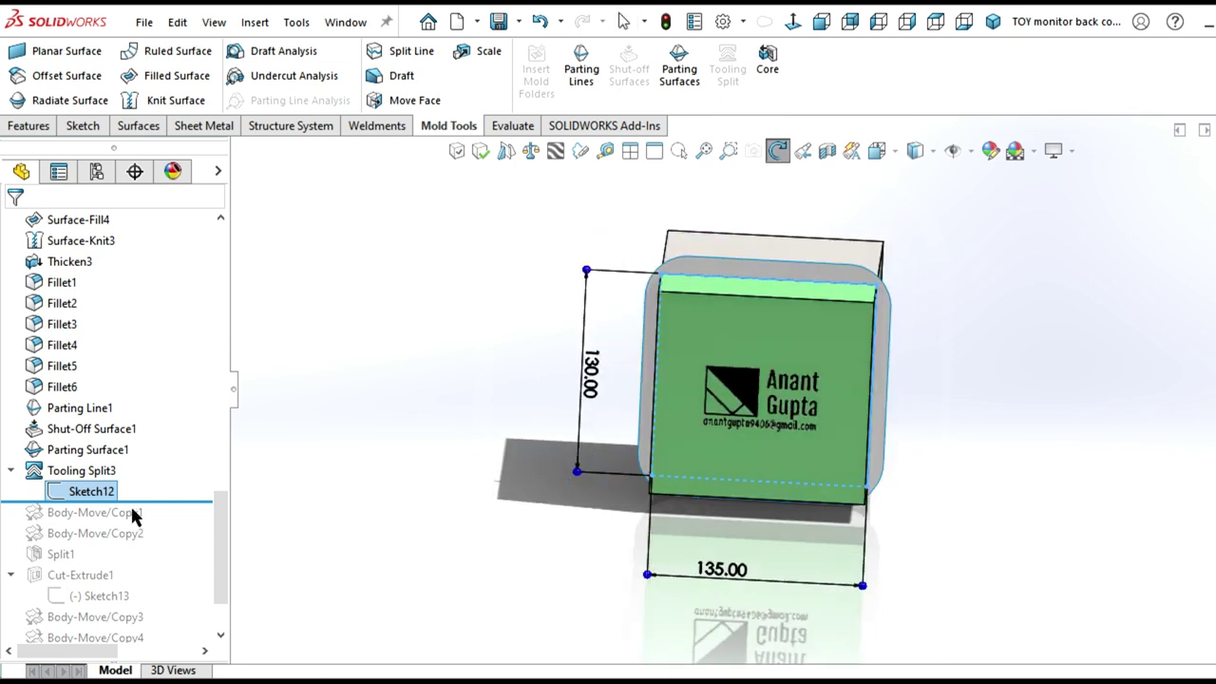
{"action": "left_click", "coordinate": [103, 470]}
{"action": "left_click", "coordinate": [118, 424]}
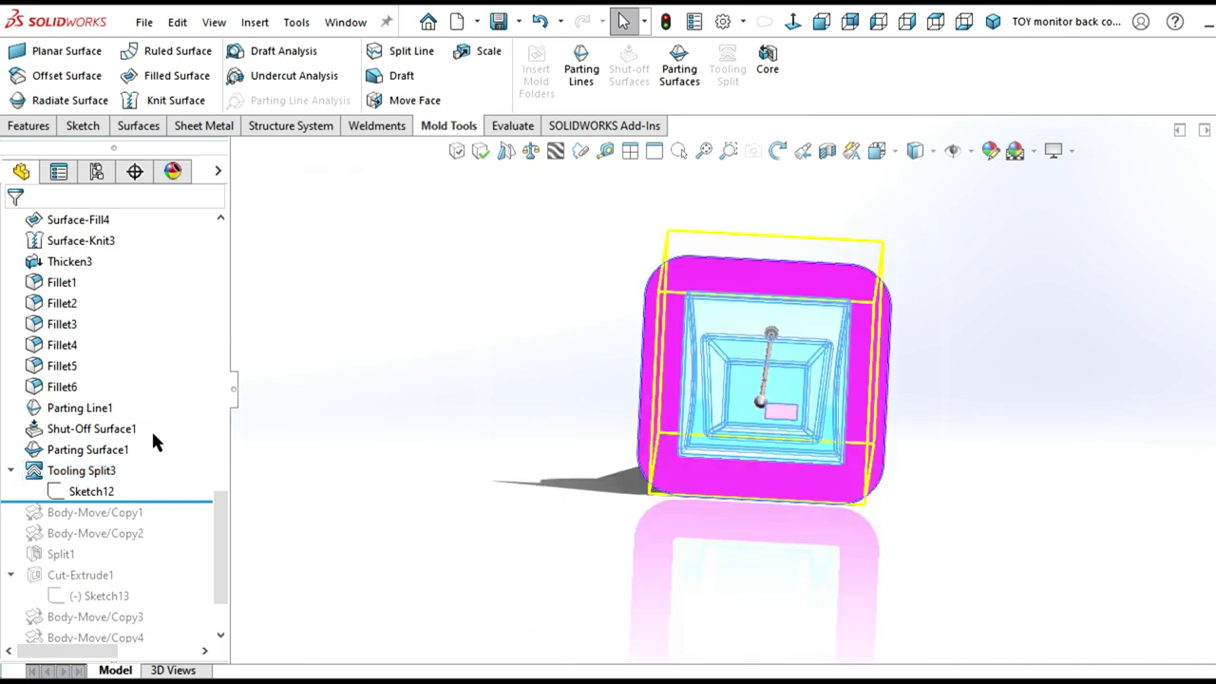
{"action": "mouse_move", "coordinate": [505, 410]}
{"action": "middle_mouse_down"}
{"action": "mouse_move", "coordinate": [573, 372]}
{"action": "mouse_move", "coordinate": [592, 399]}
{"action": "mouse_move", "coordinate": [532, 453]}
{"action": "middle_mouse_up"}
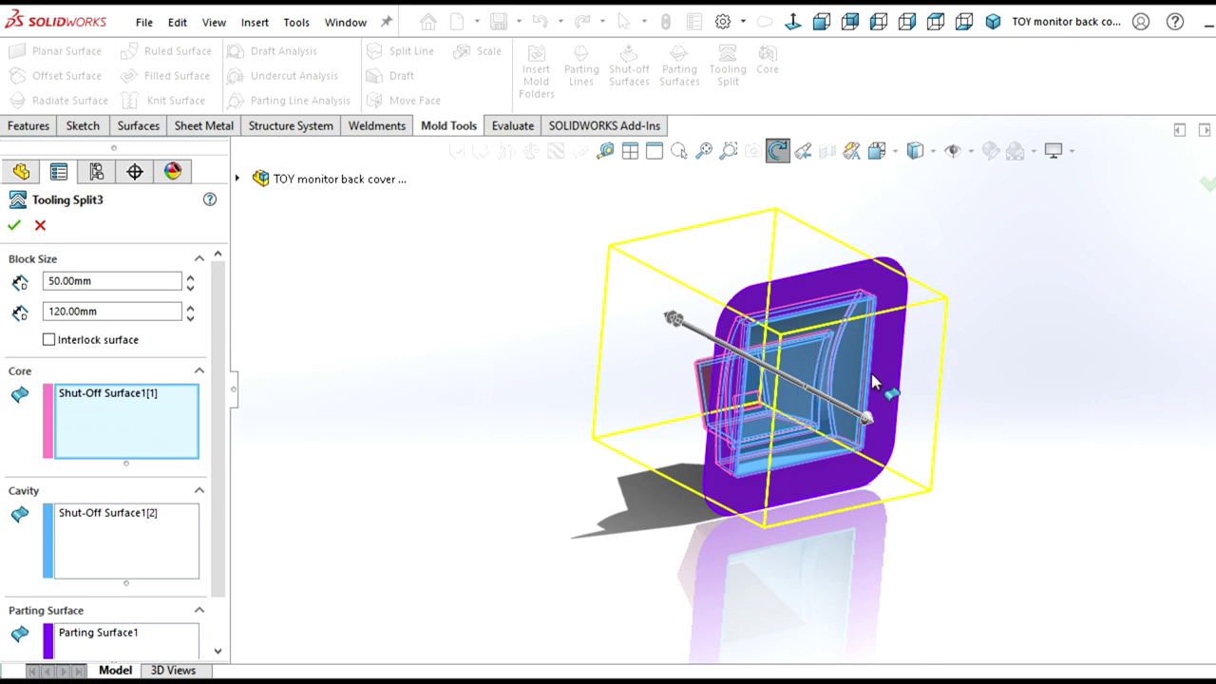
{"action": "scroll", "coordinate": [919, 353], "scroll_direction": "down", "scroll_amount": 3}
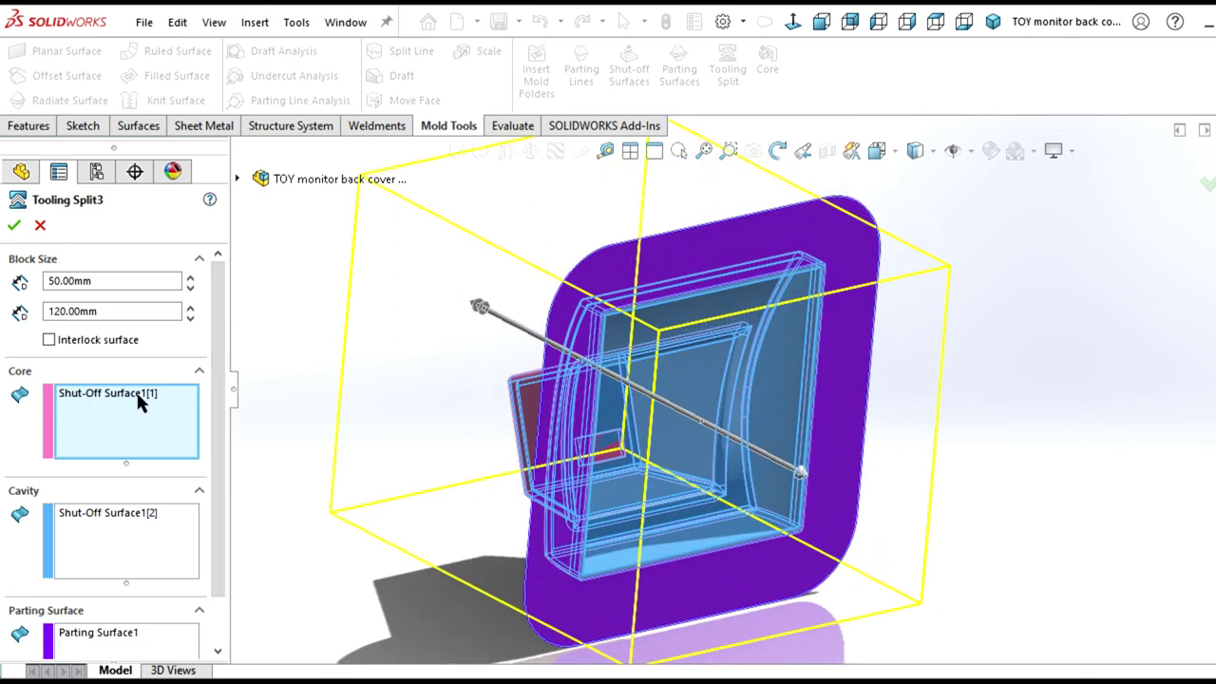
{"action": "left_click", "coordinate": [103, 395]}
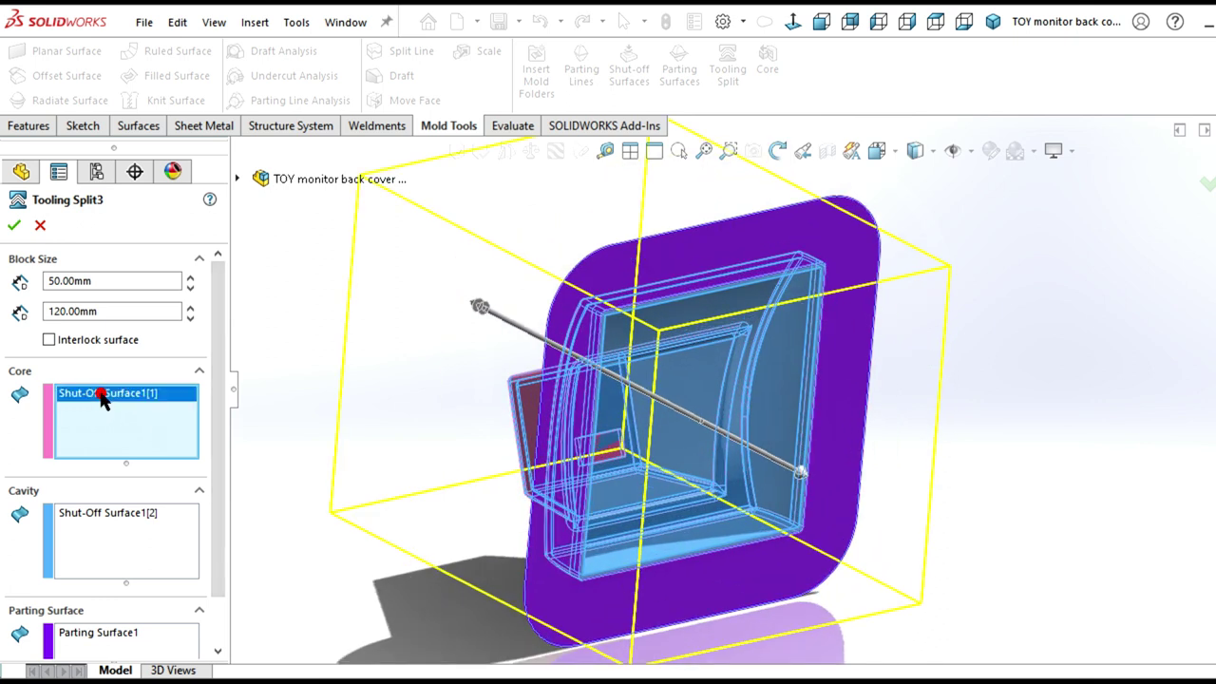
{"action": "left_click", "coordinate": [105, 518]}
{"action": "left_click_drag", "start_coordinate": [216, 415], "coordinate": [217, 463]}
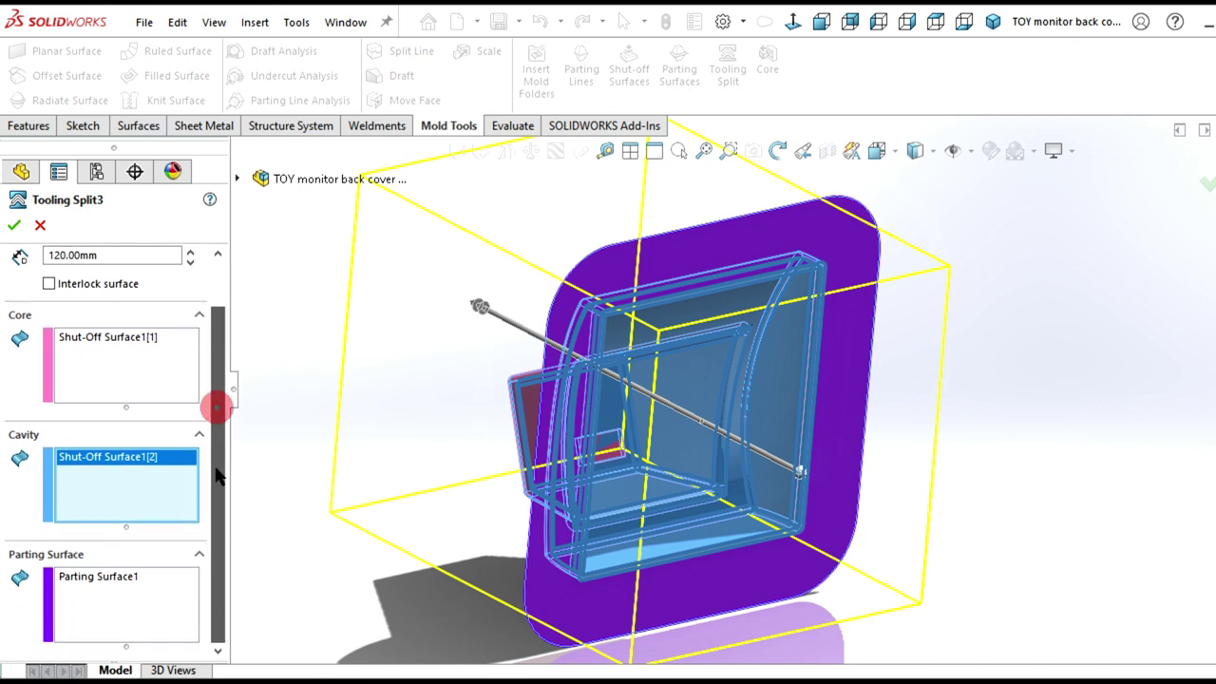
{"action": "left_click", "coordinate": [112, 575]}
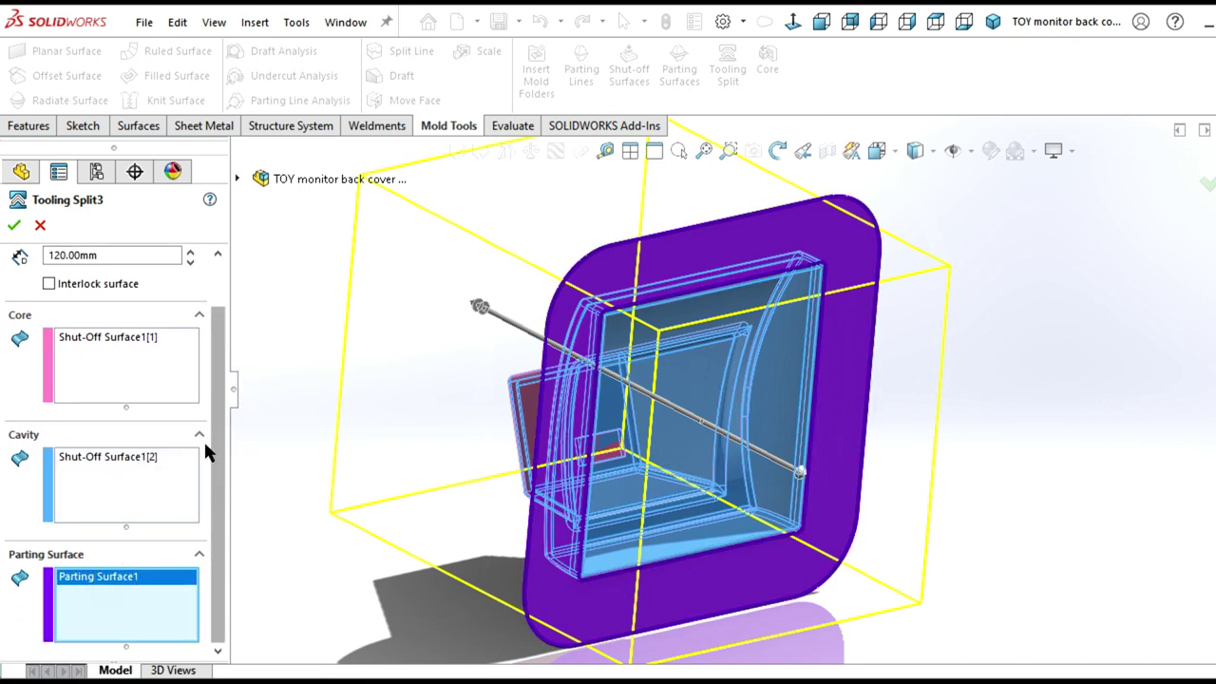
{"action": "left_click_drag", "start_coordinate": [218, 421], "coordinate": [216, 354]}
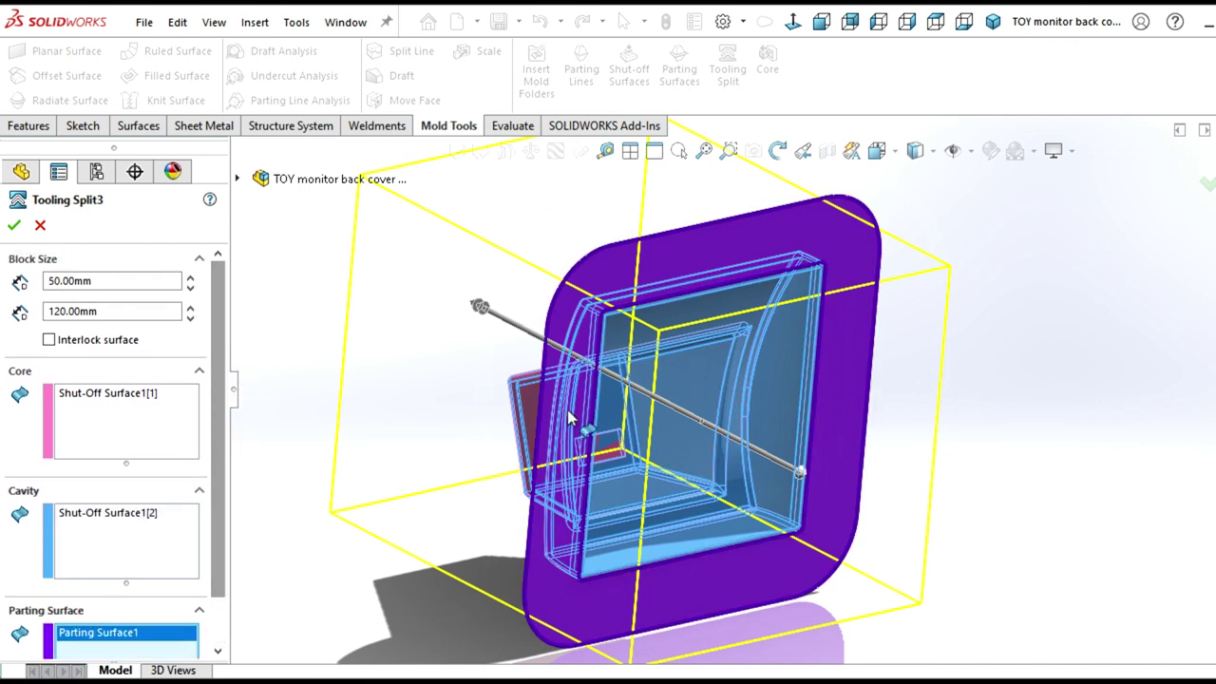
{"action": "scroll", "coordinate": [567, 409], "scroll_direction": "up", "scroll_amount": 5}
{"action": "scroll", "coordinate": [860, 413], "scroll_direction": "down", "scroll_amount": 2}
{"action": "scroll", "coordinate": [860, 413], "scroll_direction": "down", "scroll_amount": 2}
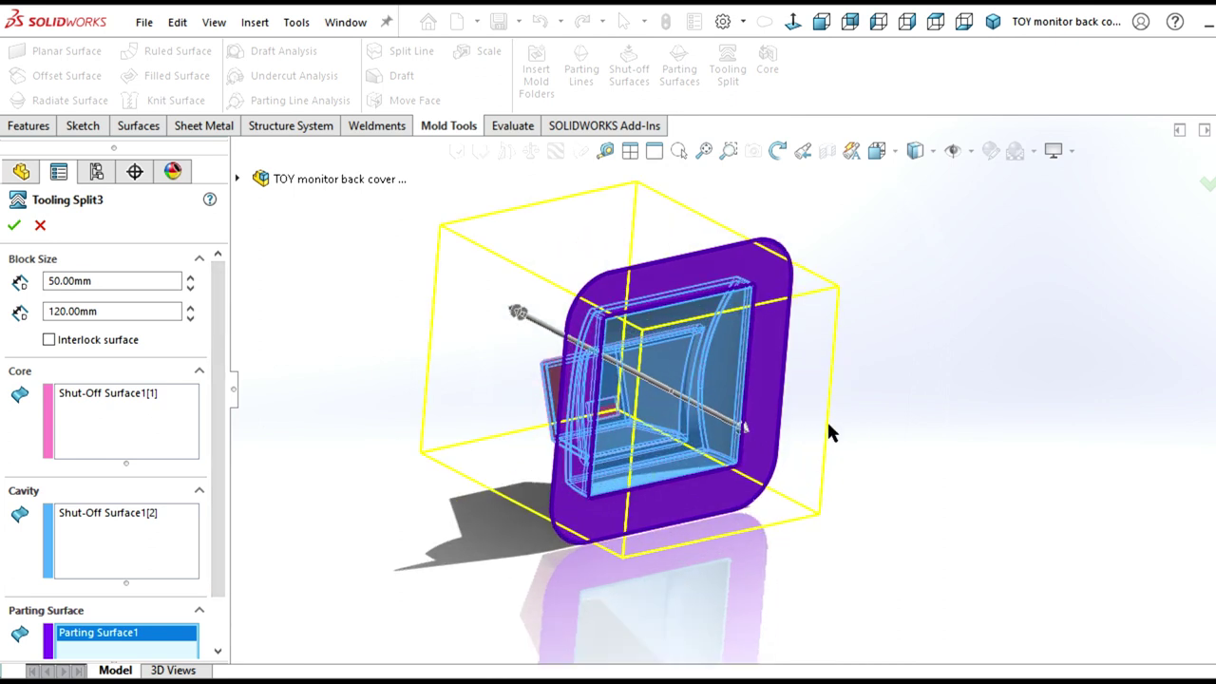
{"action": "left_click", "coordinate": [39, 228]}
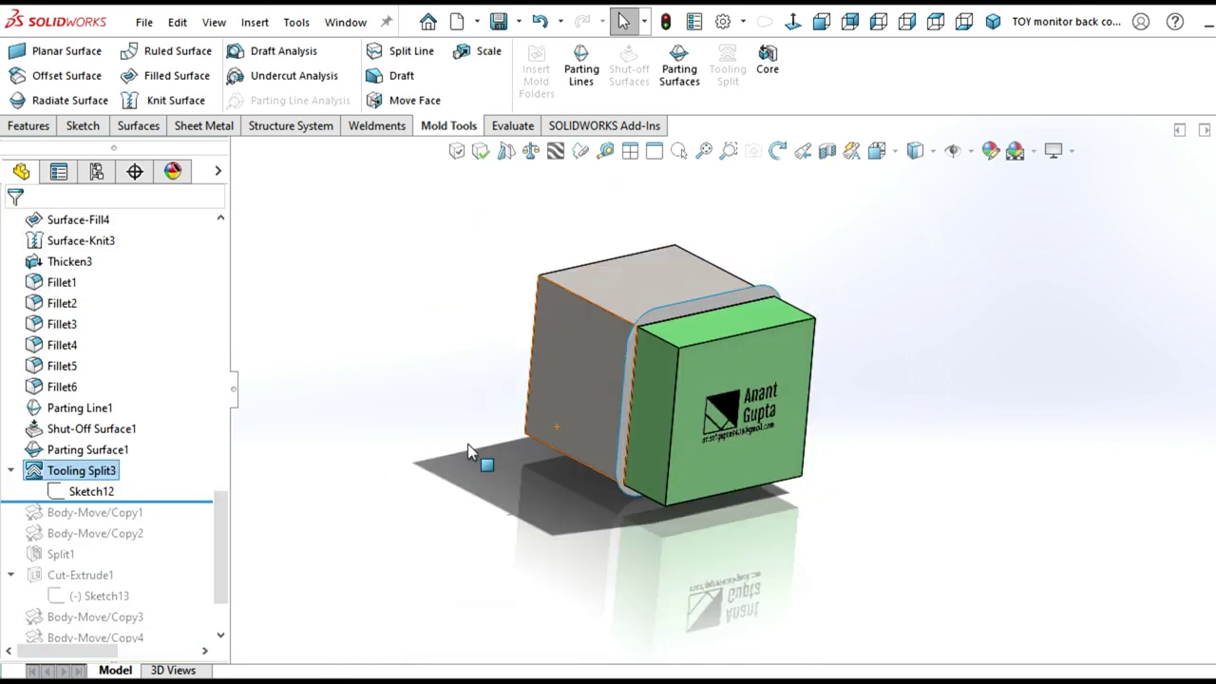
{"action": "left_click", "coordinate": [727, 63]}
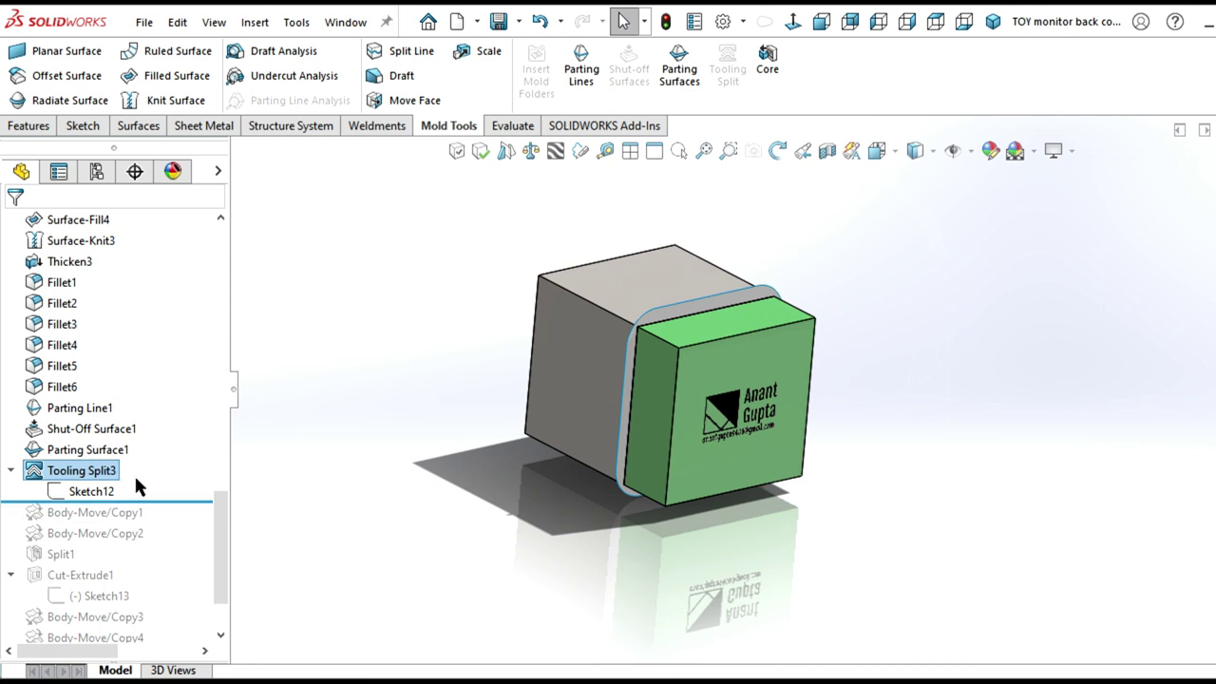
{"action": "left_click_drag", "start_coordinate": [220, 530], "coordinate": [220, 537]}
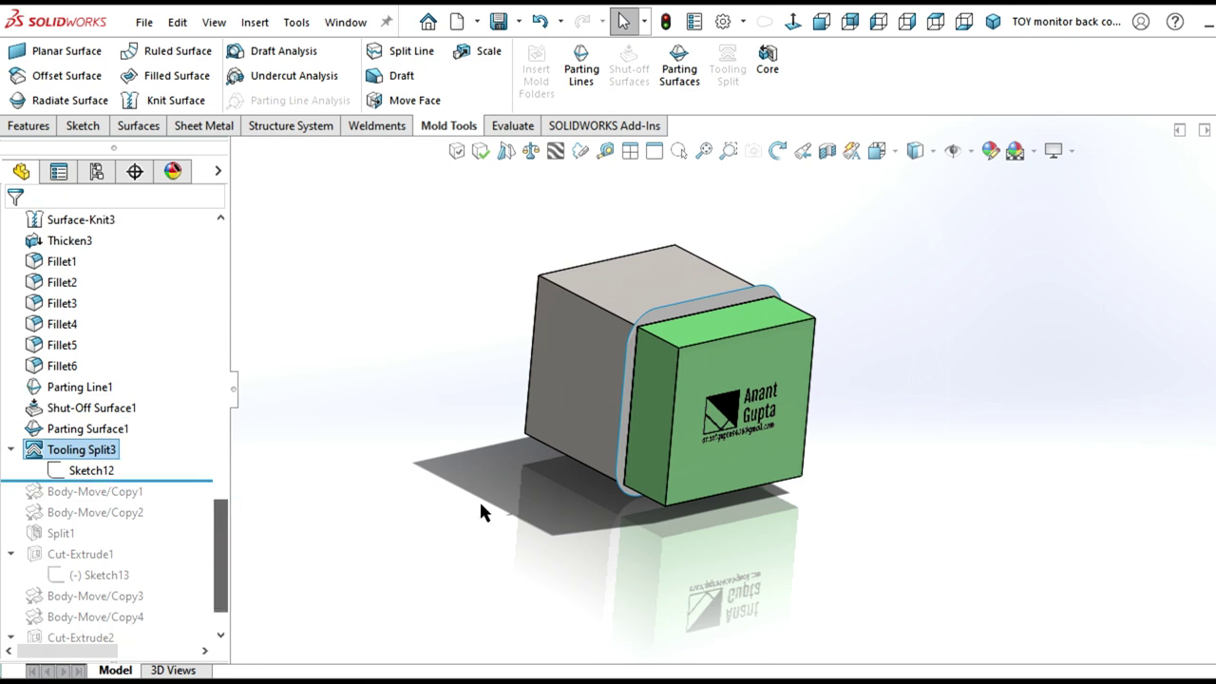
{"action": "mouse_move", "coordinate": [585, 404]}
{"action": "left_mouse_down"}
{"action": "mouse_move", "coordinate": [608, 426]}
{"action": "mouse_move", "coordinate": [545, 475]}
{"action": "mouse_move", "coordinate": [464, 385]}
{"action": "mouse_move", "coordinate": [383, 464]}
{"action": "mouse_move", "coordinate": [427, 458]}
{"action": "left_mouse_up"}
{"action": "key", "text": "Escape"}
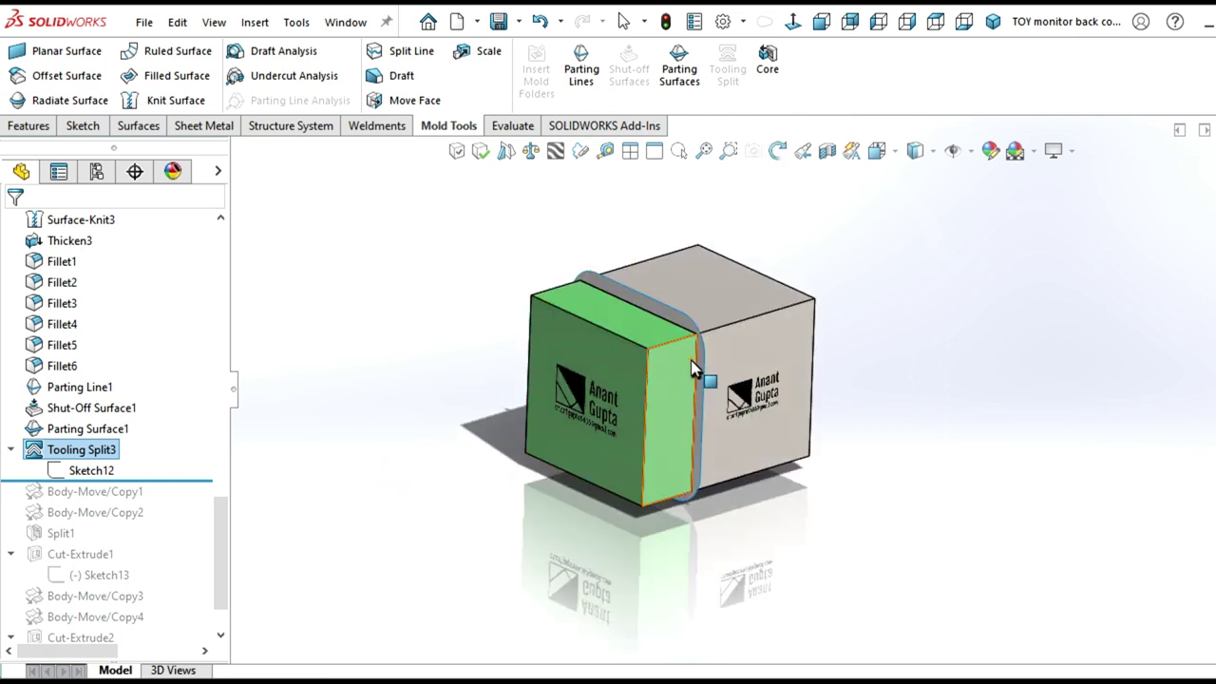
{"action": "scroll", "coordinate": [637, 330], "scroll_direction": "down", "scroll_amount": 2}
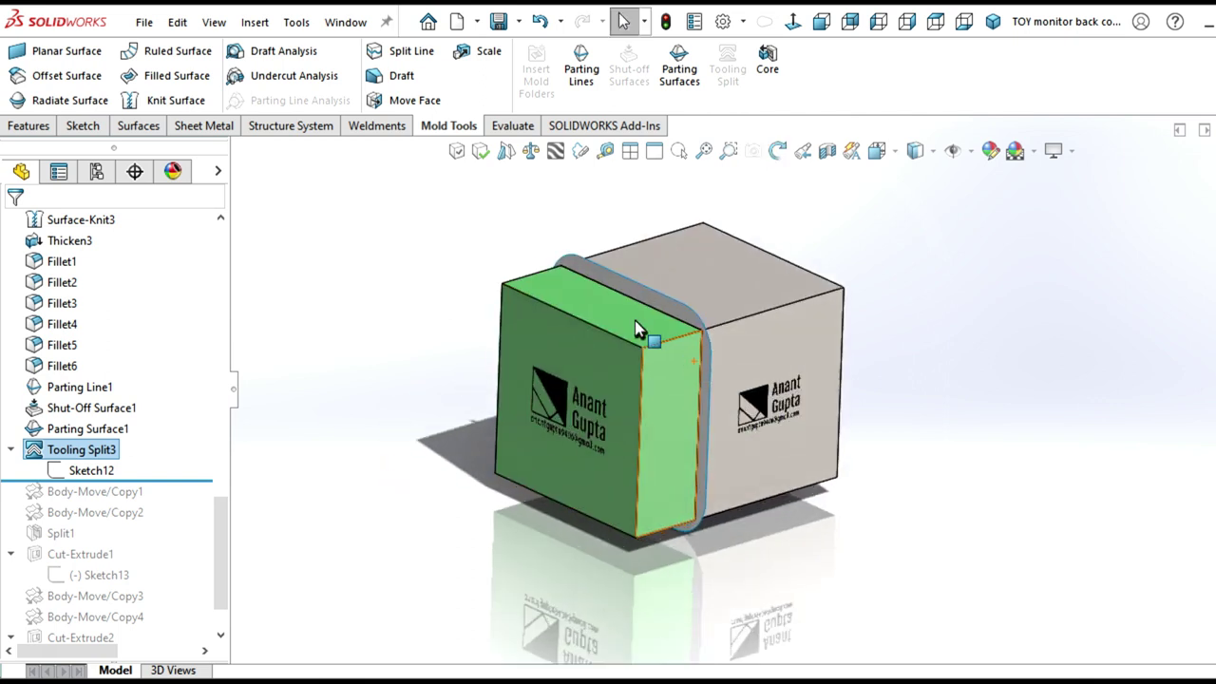
{"action": "left_click", "coordinate": [256, 28]}
{"action": "mouse_move", "coordinate": [296, 317]}
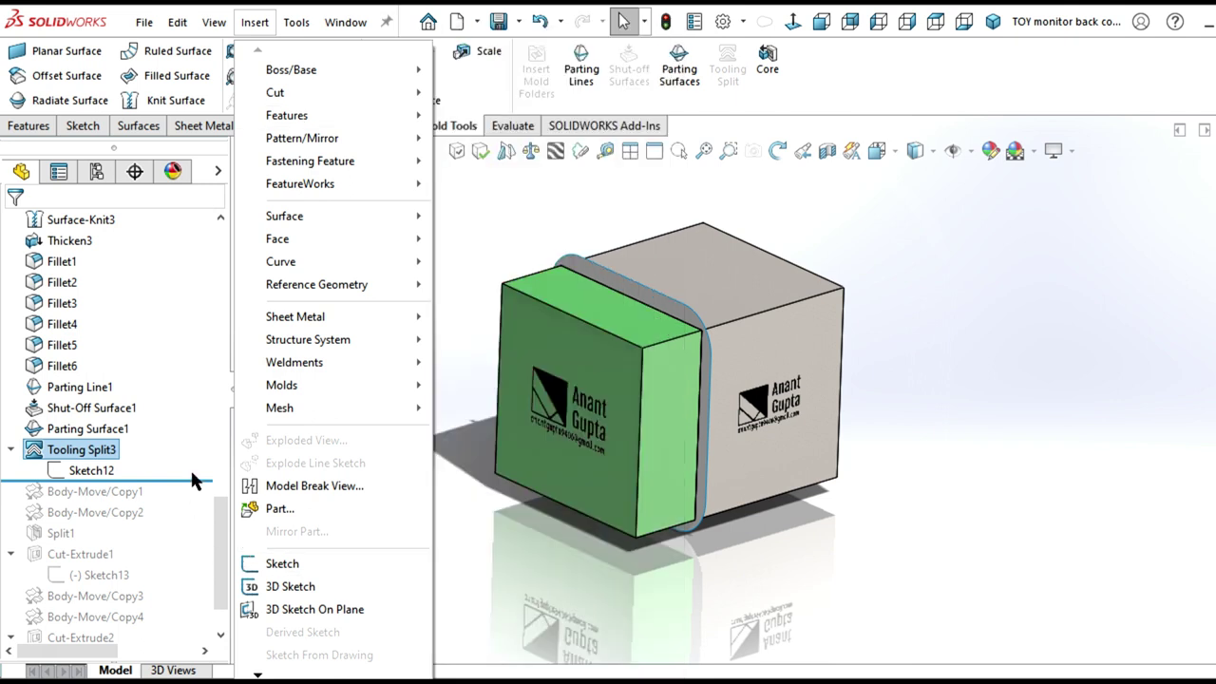
{"action": "left_click", "coordinate": [933, 579]}
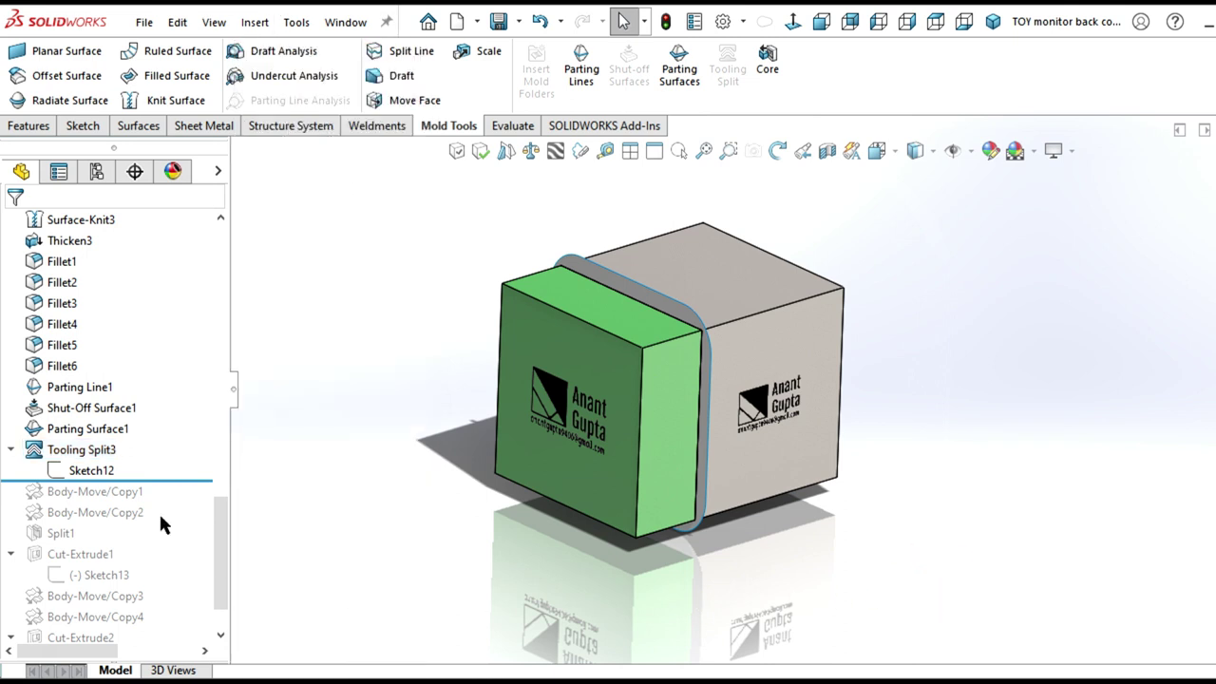
- Restore Body-Move/Copy1 and Body-Move/Copy2 to separate the core block, part and cavity block
{"action": "left_click_drag", "start_coordinate": [178, 478], "coordinate": [178, 501]}
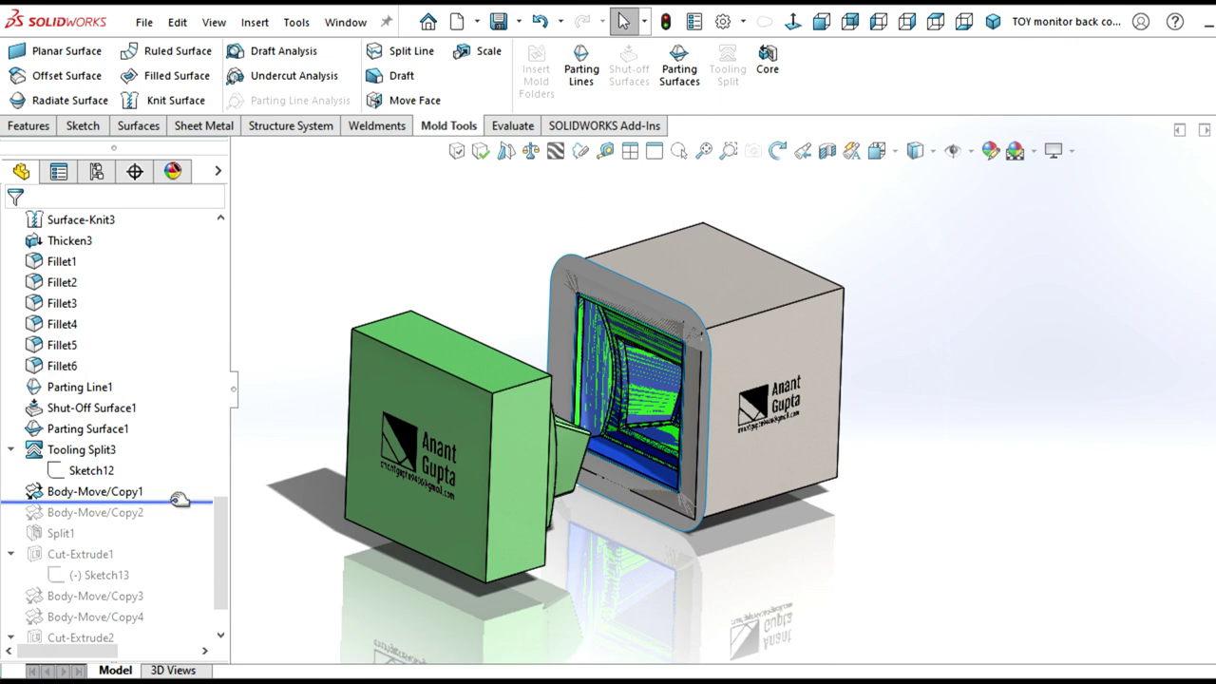
{"action": "left_click_drag", "start_coordinate": [174, 501], "coordinate": [181, 521]}
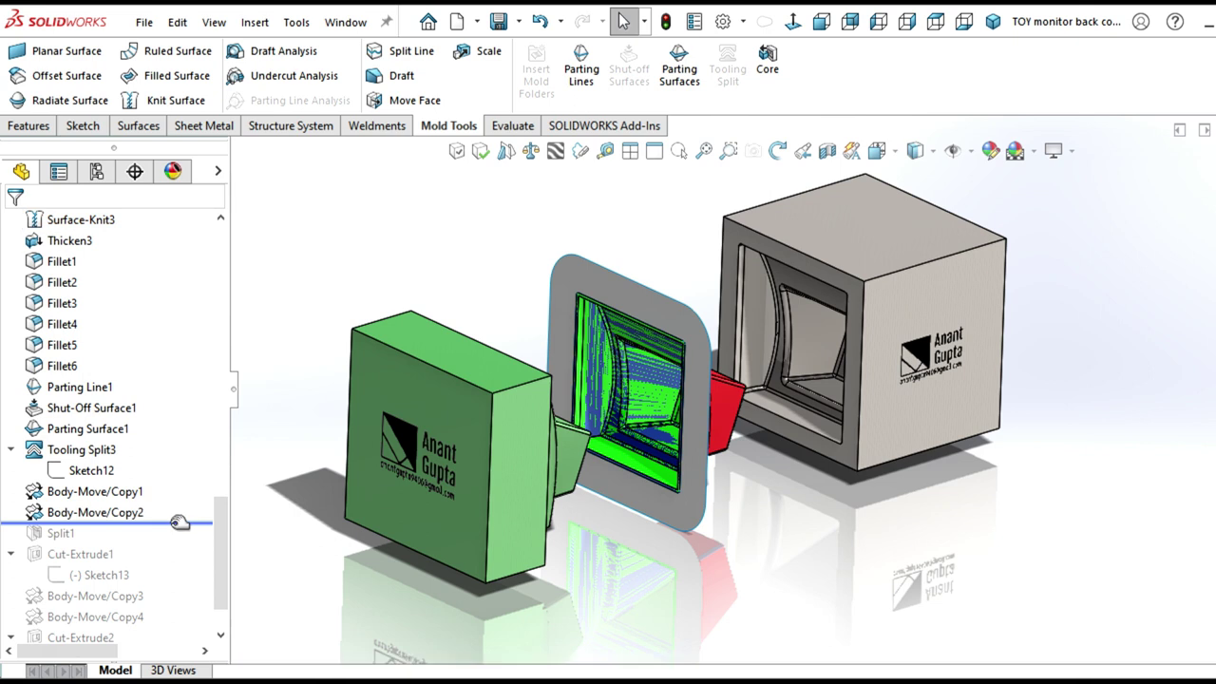
{"action": "mouse_move", "coordinate": [683, 579]}
{"action": "middle_mouse_down"}
{"action": "mouse_move", "coordinate": [662, 506]}
{"action": "mouse_move", "coordinate": [681, 549]}
{"action": "middle_mouse_up"}
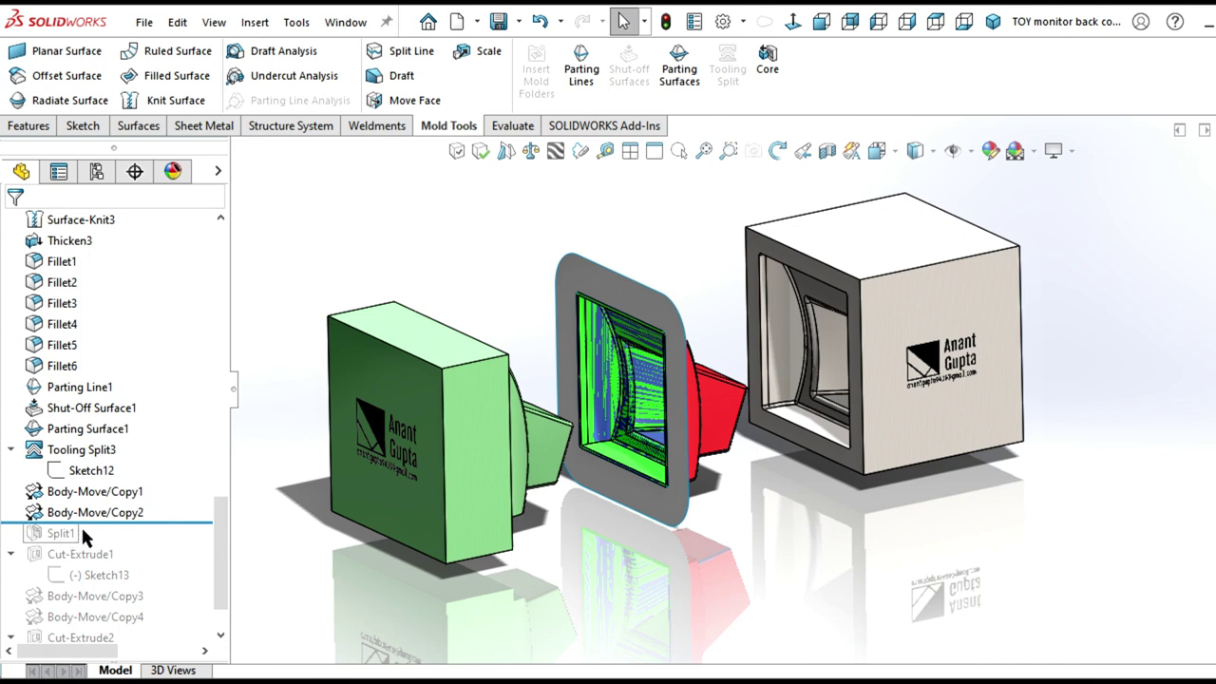
{"action": "left_click", "coordinate": [31, 124]}
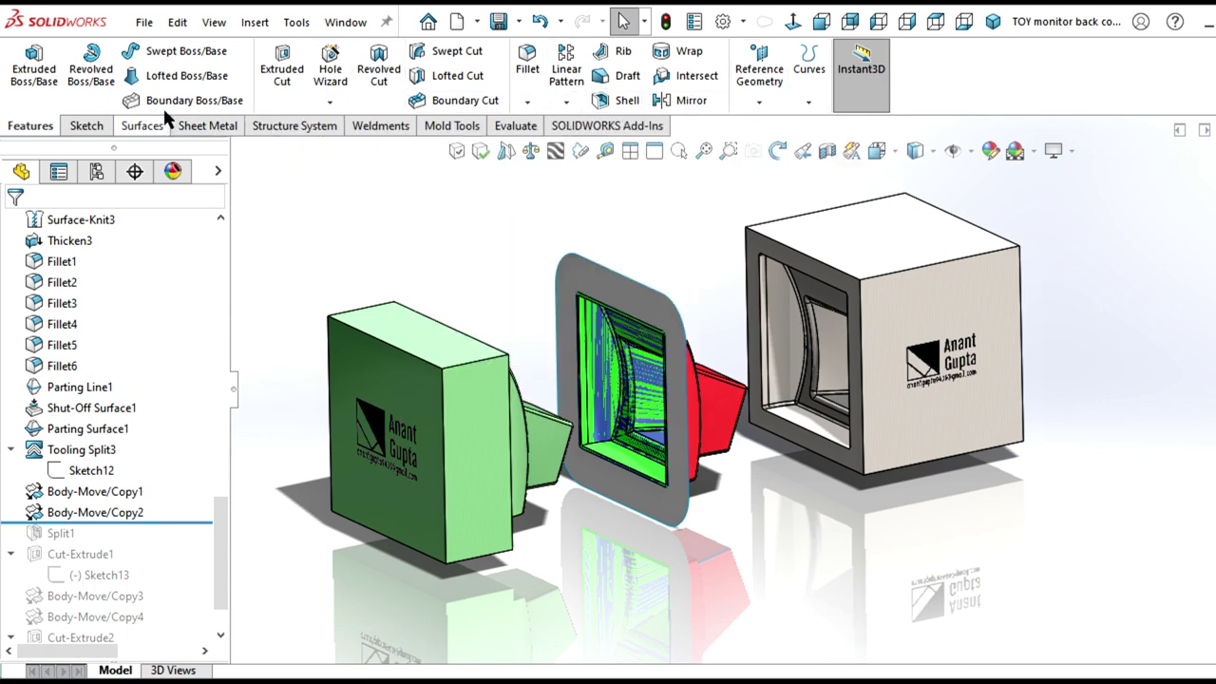
- Roll the history forward below Split1, which divides the cavity block
{"action": "left_click", "coordinate": [254, 23]}
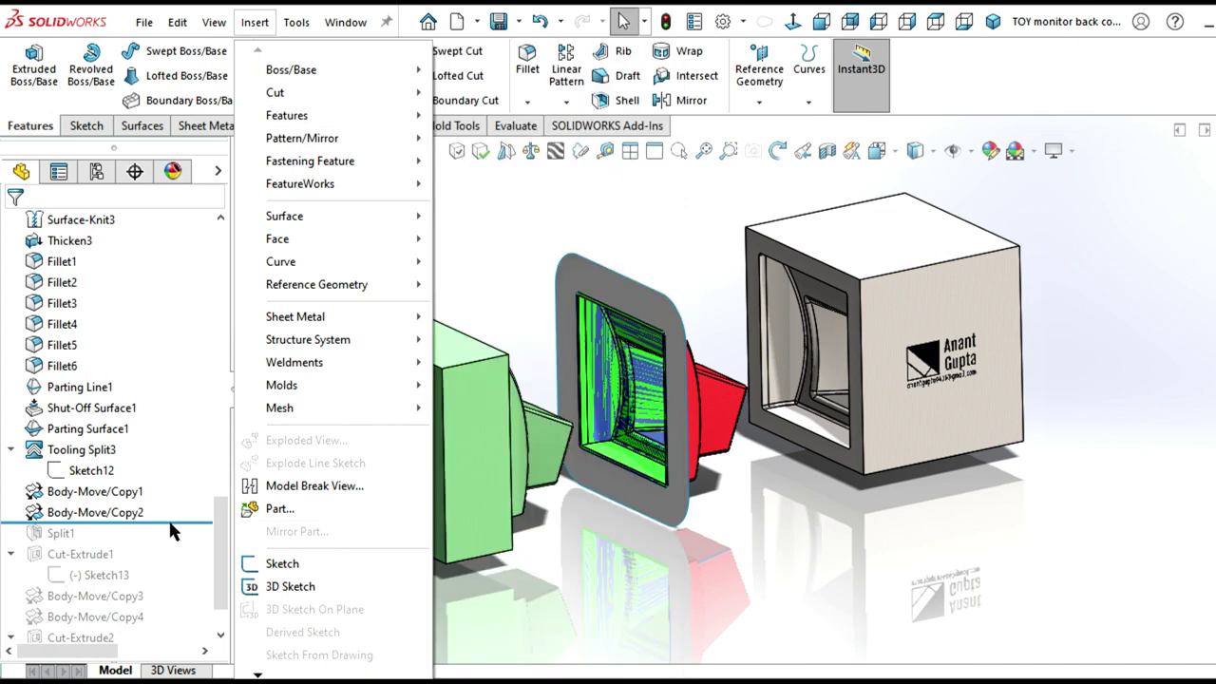
{"action": "left_click", "coordinate": [168, 517]}
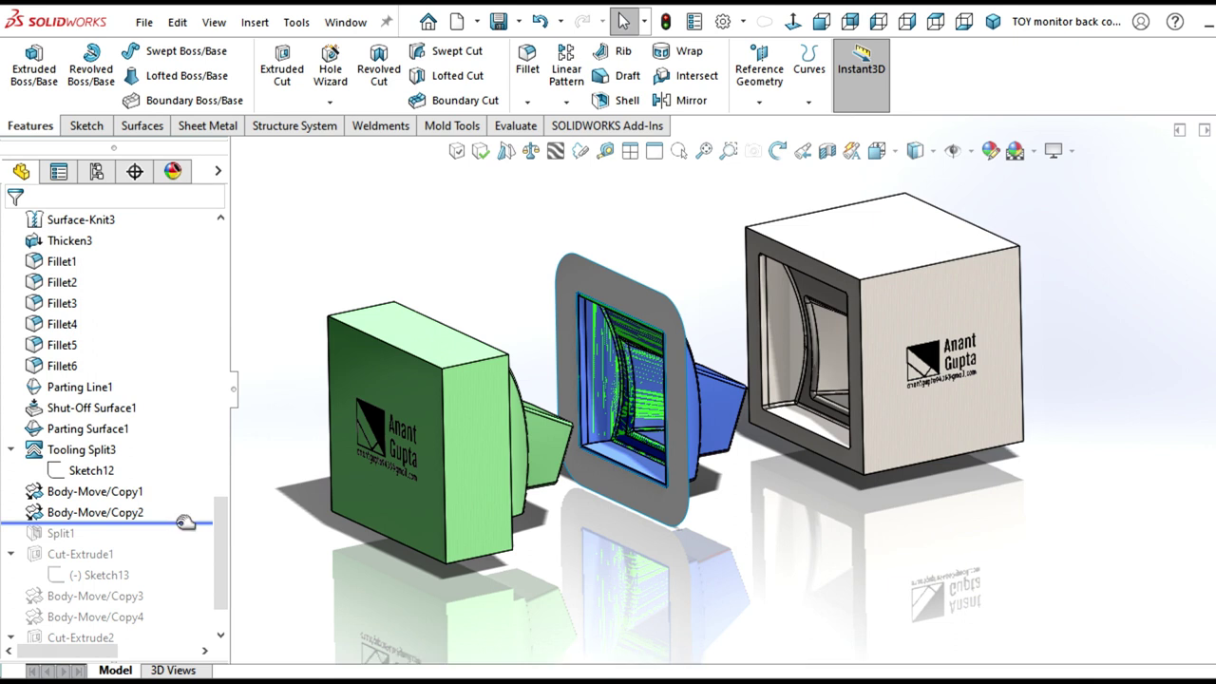
{"action": "left_click_drag", "start_coordinate": [185, 521], "coordinate": [177, 543]}
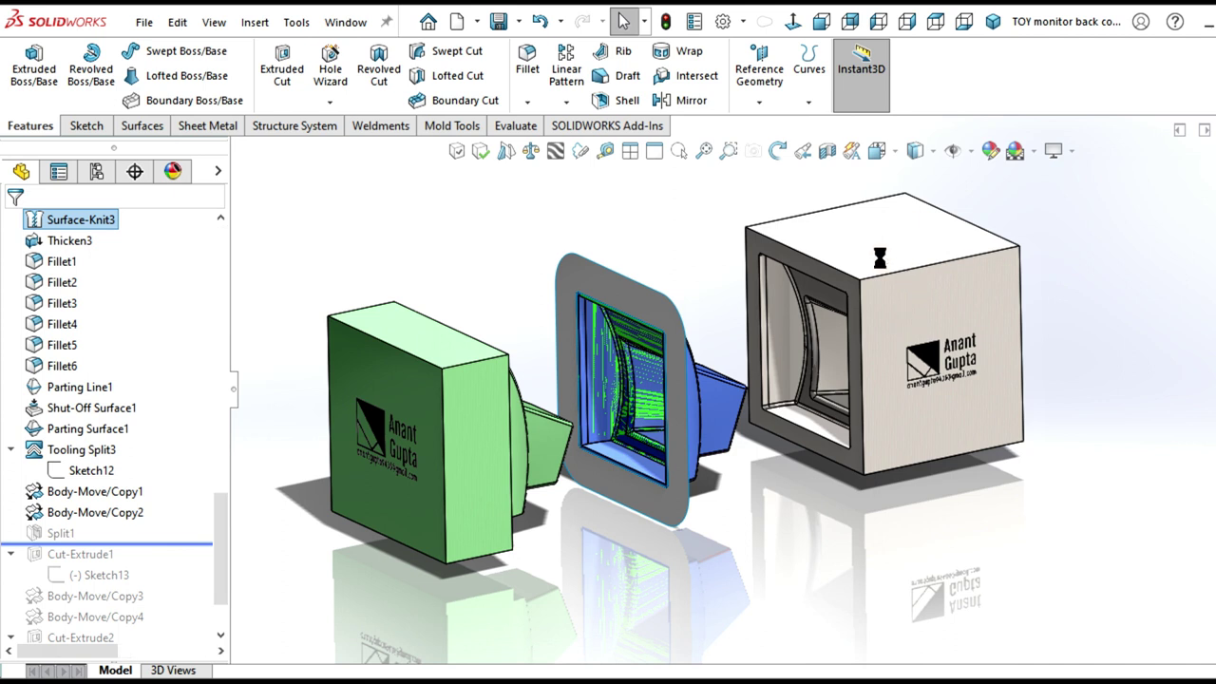
- Inspect the split cavity block and restore Cut-Extrude1's corner bolt holes
{"action": "mouse_move", "coordinate": [893, 274]}
{"action": "middle_mouse_down"}
{"action": "mouse_move", "coordinate": [890, 291]}
{"action": "mouse_move", "coordinate": [869, 270]}
{"action": "middle_mouse_up"}
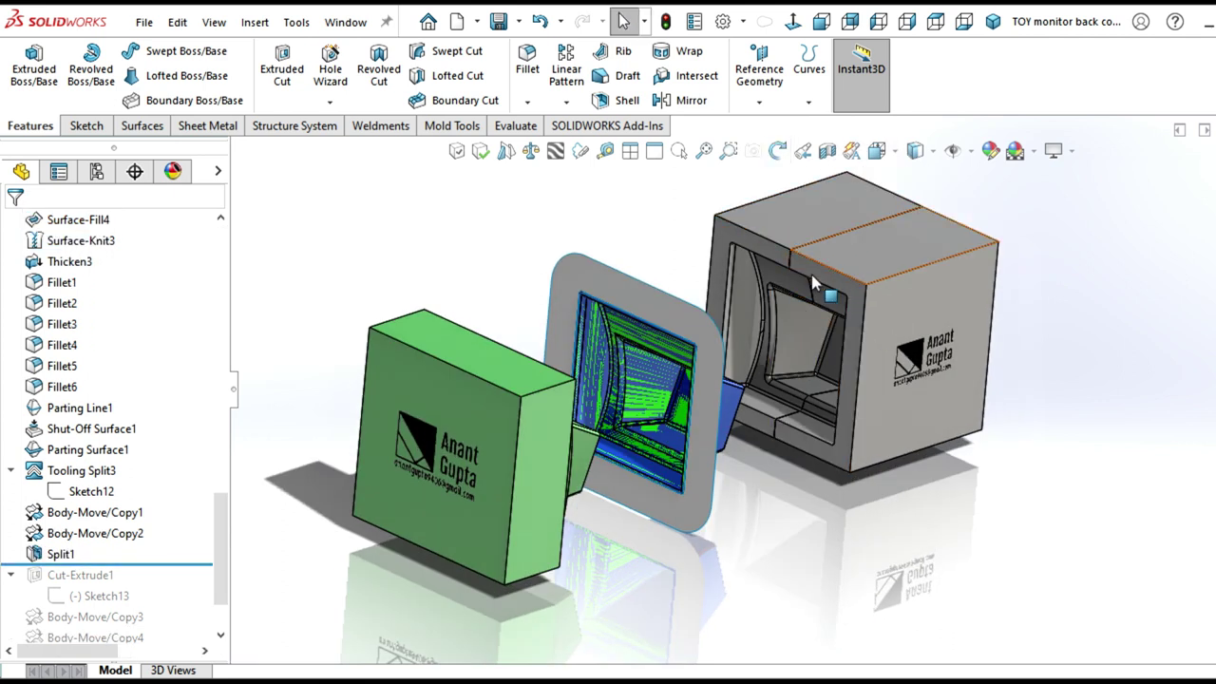
{"action": "scroll", "coordinate": [226, 559], "scroll_direction": "down", "scroll_amount": 2}
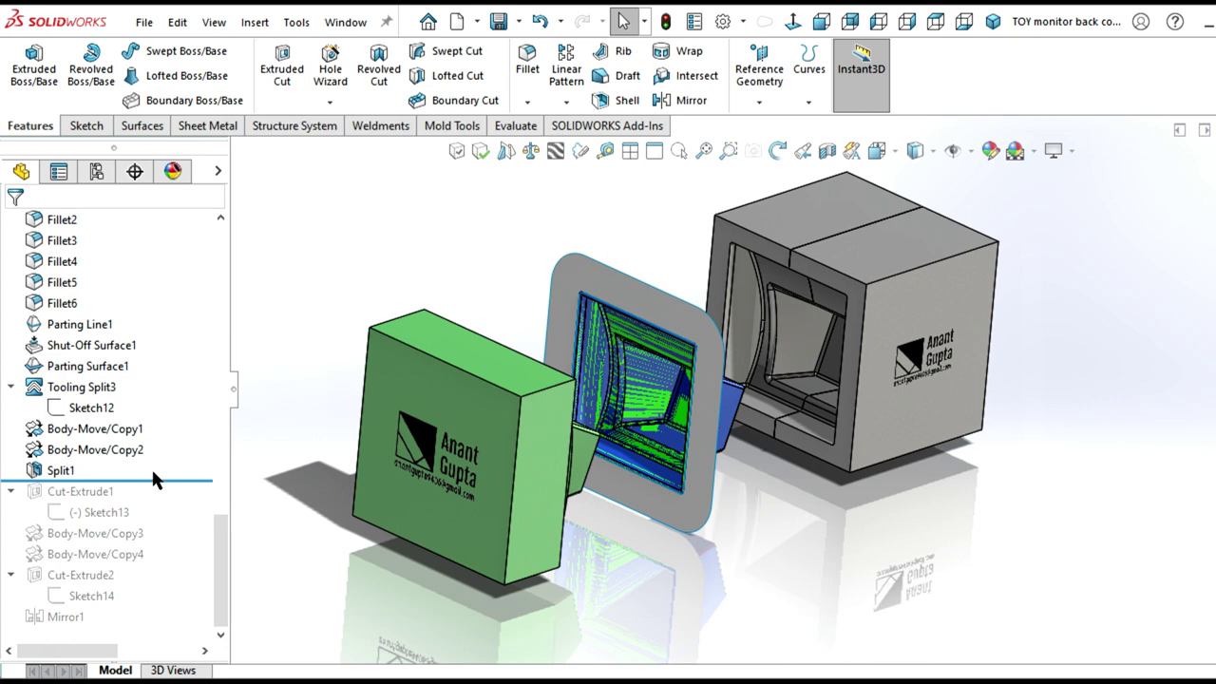
{"action": "left_click_drag", "start_coordinate": [159, 481], "coordinate": [168, 520]}
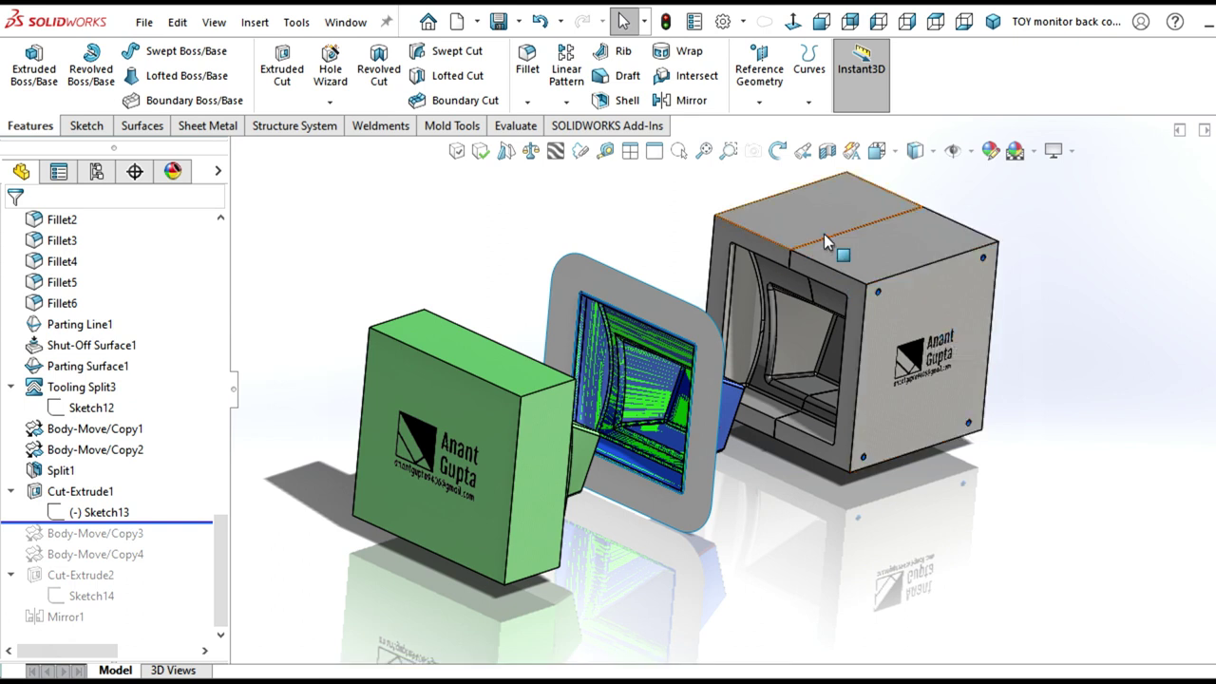
- Show Sketch13's Ø4.00 hole and 8.00 edge-offset dimensions, then view the cavity isometrically
{"action": "left_click", "coordinate": [226, 538]}
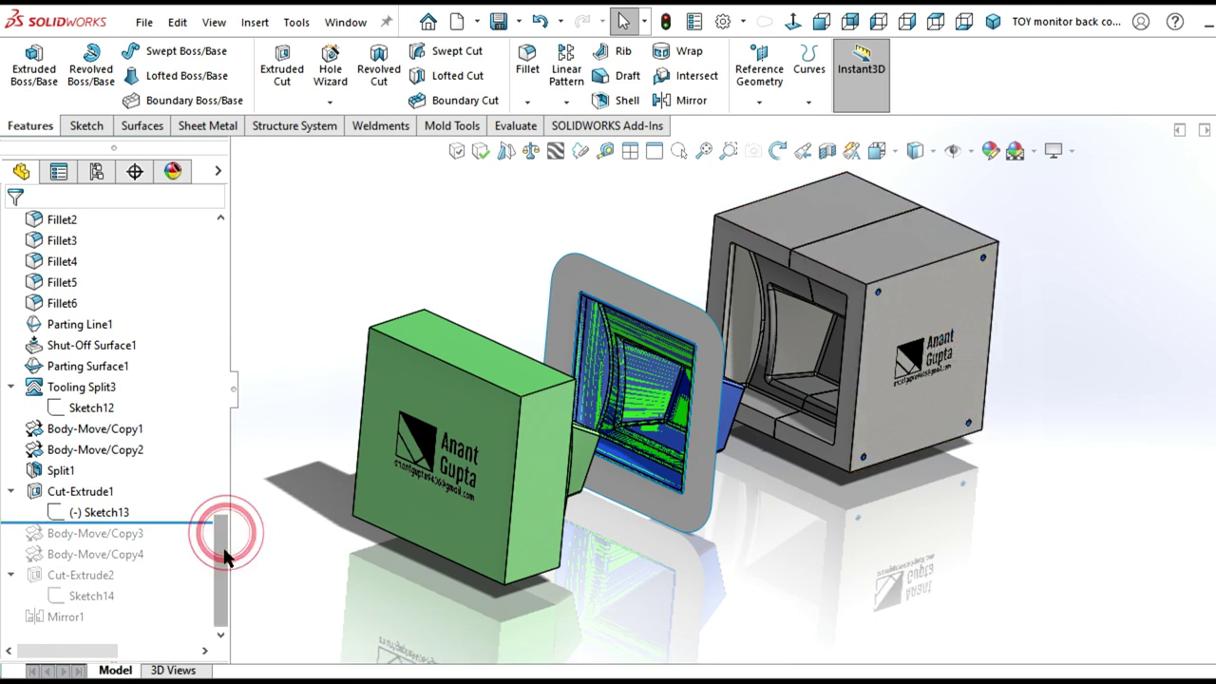
{"action": "double_click", "coordinate": [96, 515]}
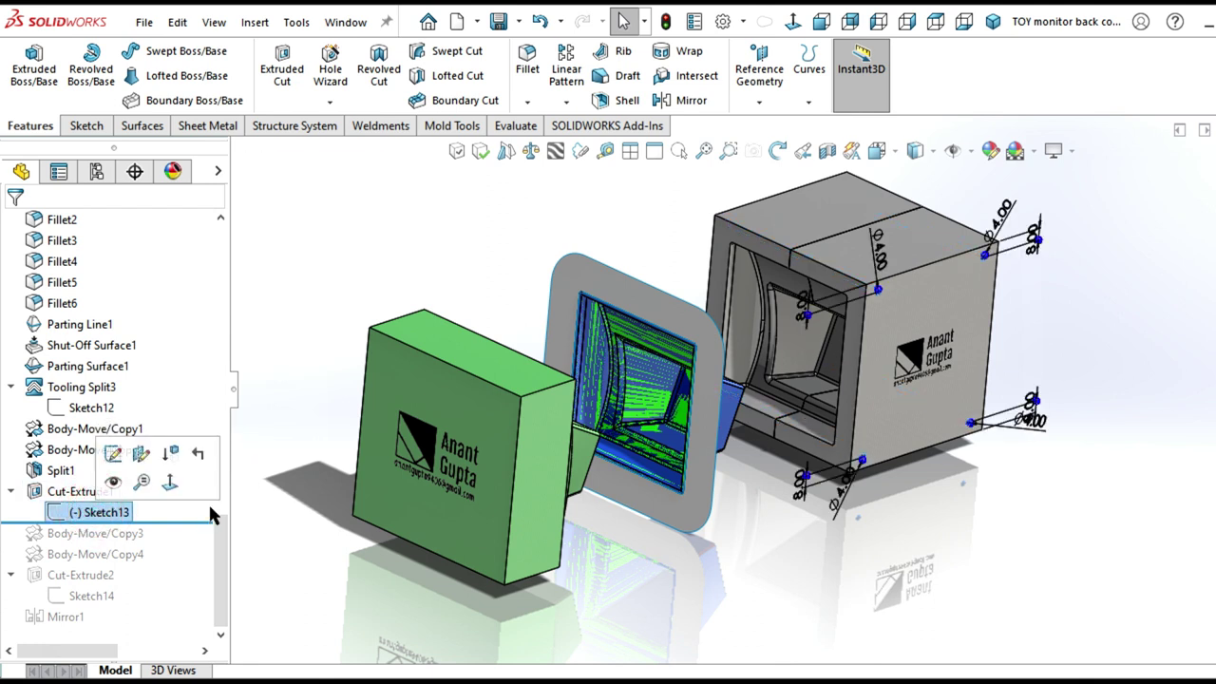
{"action": "left_click", "coordinate": [74, 491]}
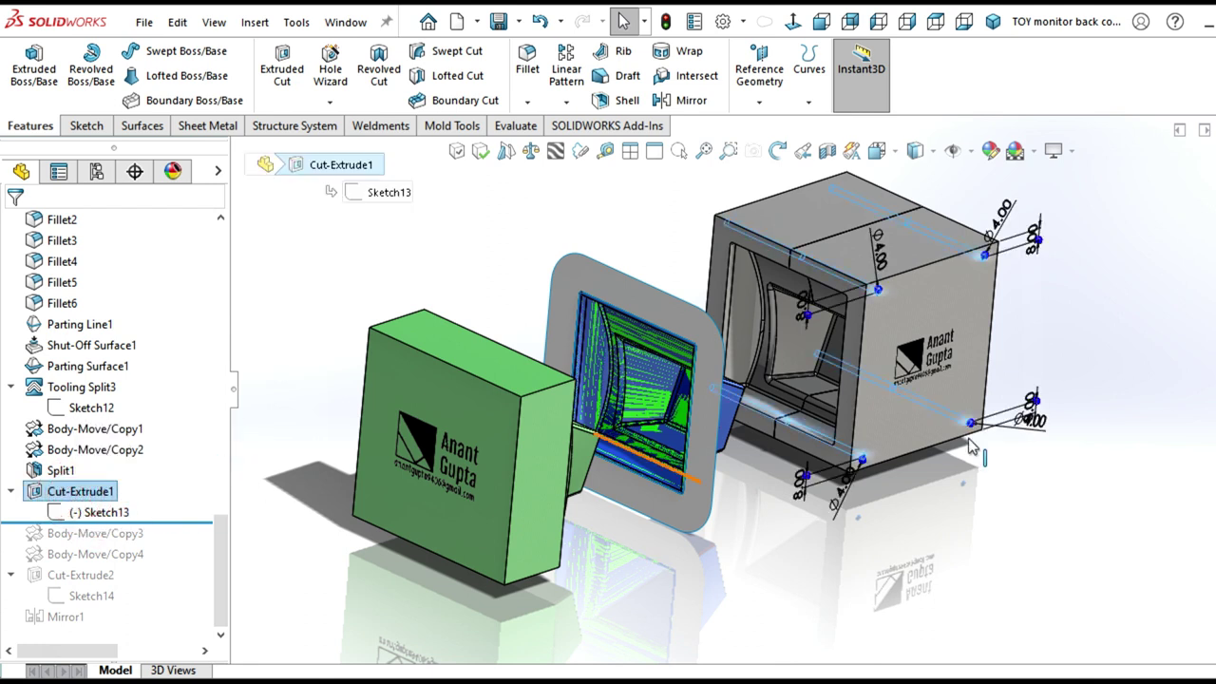
{"action": "mouse_move", "coordinate": [1076, 436]}
{"action": "middle_mouse_down"}
{"action": "mouse_move", "coordinate": [1024, 362]}
{"action": "mouse_move", "coordinate": [1042, 414]}
{"action": "mouse_move", "coordinate": [1199, 405]}
{"action": "middle_mouse_up"}
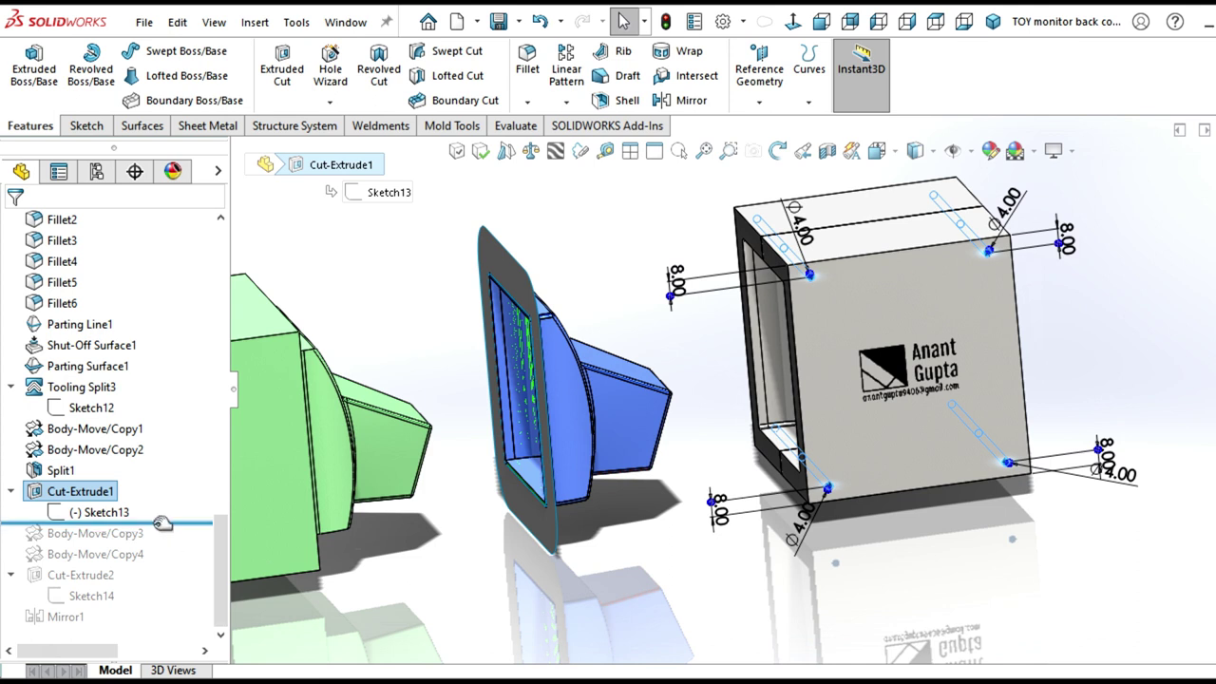
{"action": "key", "text": "ctrl+1"}
{"action": "key", "text": "ctrl+7"}
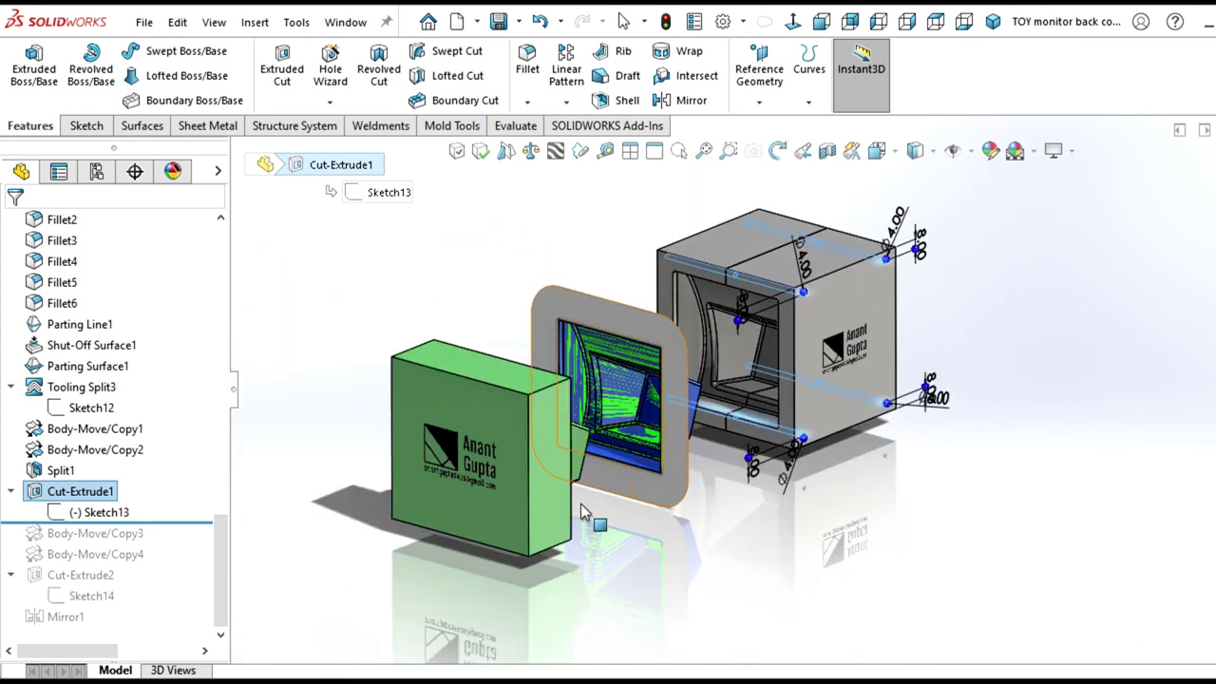
{"action": "left_click", "coordinate": [583, 513]}
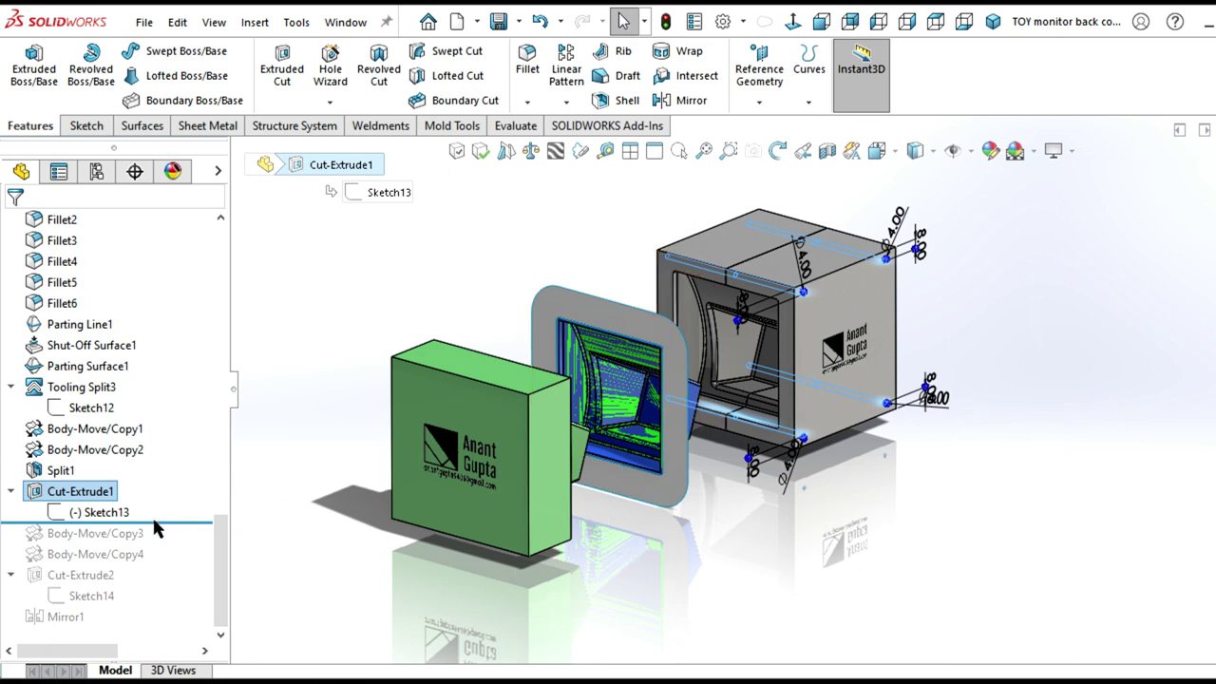
- Restore Body-Move/Copy3, Body-Move/Copy4 and Sketch14, spreading the cavity halves apart
{"action": "left_click_drag", "start_coordinate": [177, 519], "coordinate": [168, 542]}
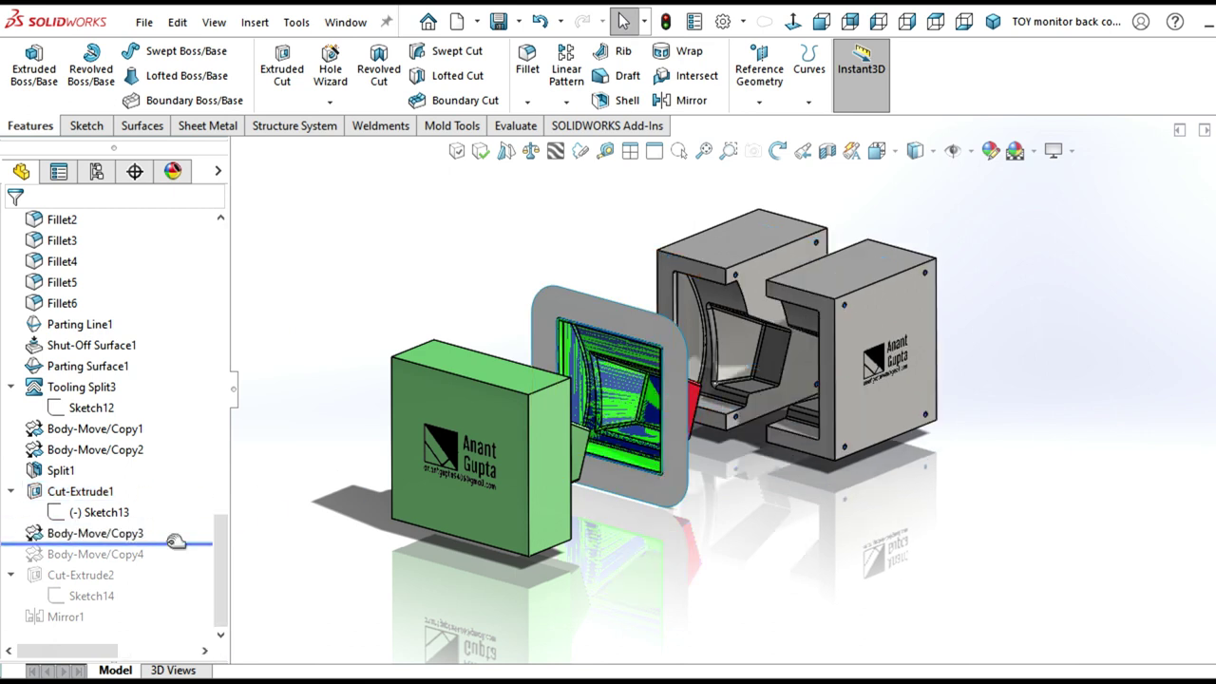
{"action": "left_click_drag", "start_coordinate": [175, 543], "coordinate": [166, 563]}
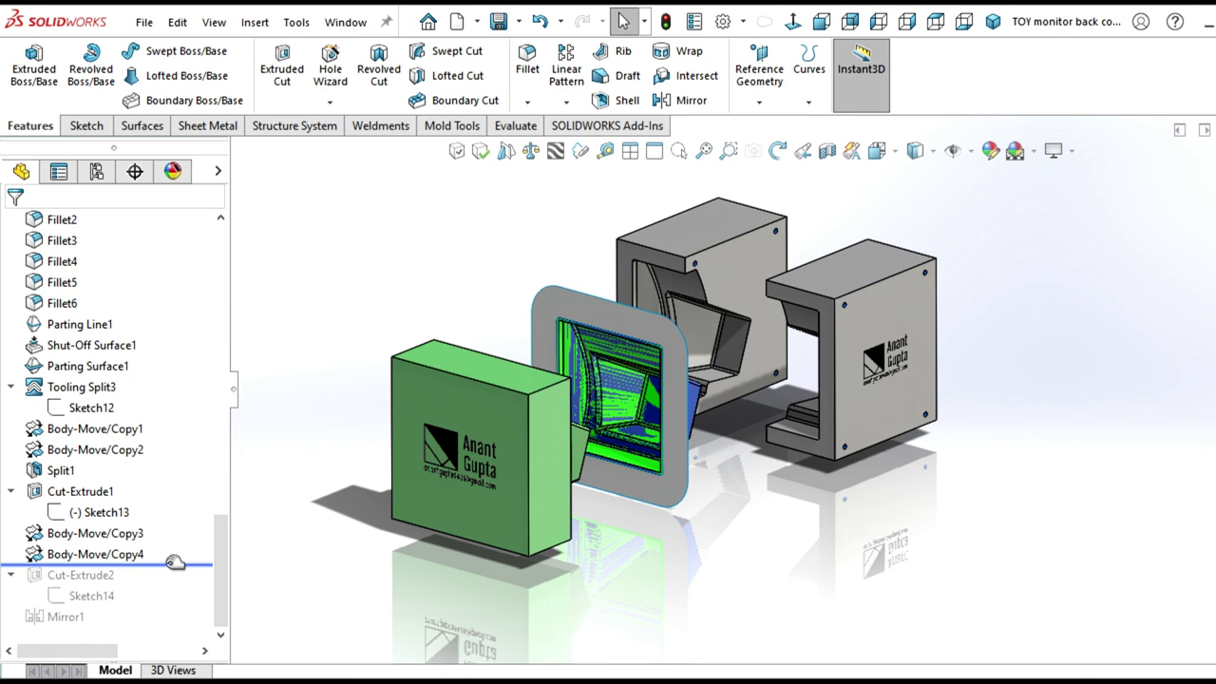
{"action": "middle_click_drag", "start_coordinate": [625, 548], "coordinate": [607, 551]}
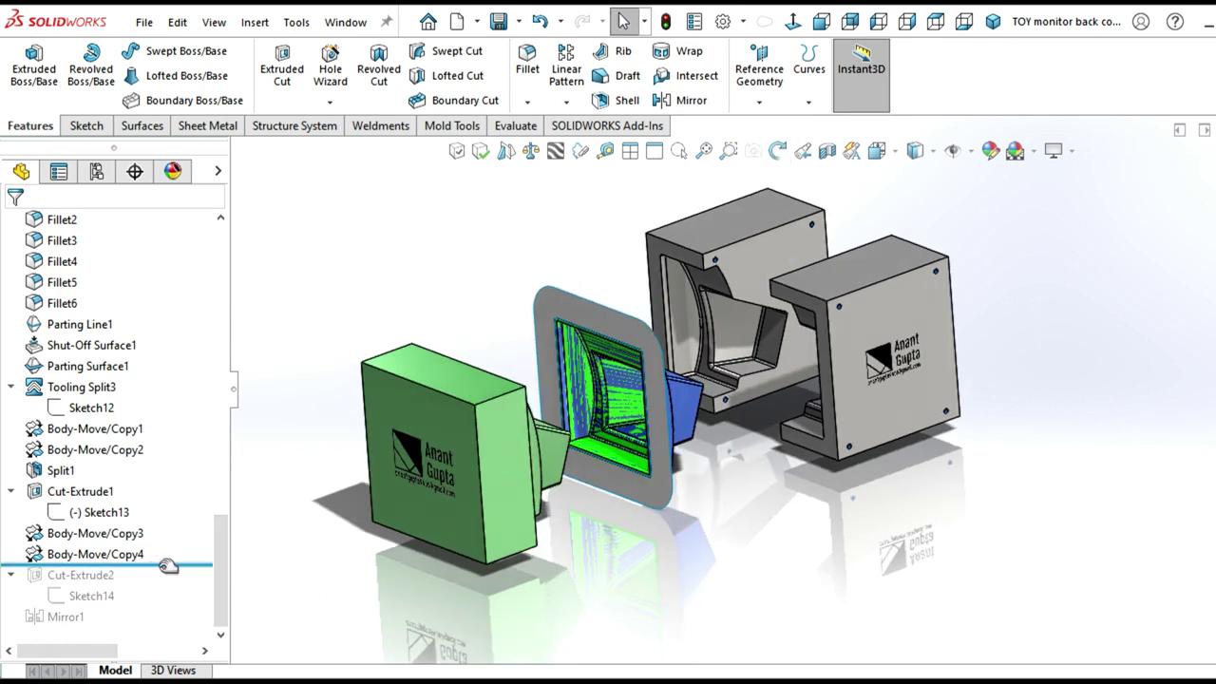
{"action": "left_click_drag", "start_coordinate": [169, 566], "coordinate": [157, 602]}
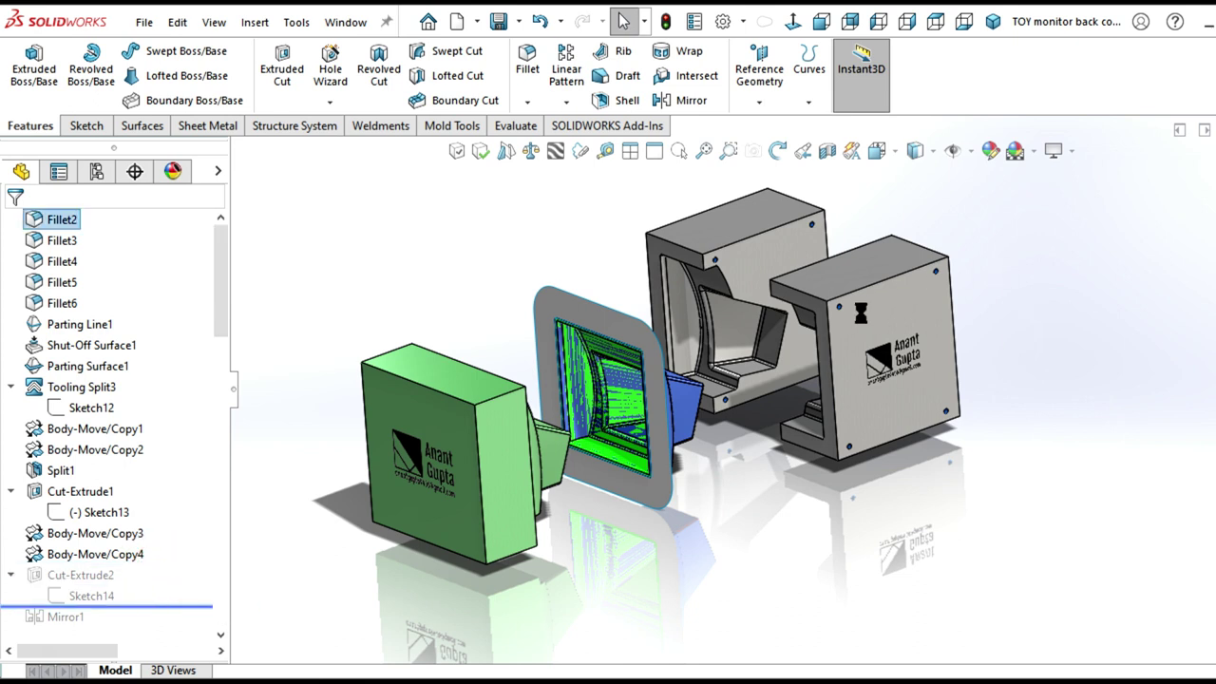
- Roll the history to the end, past Cut-Extrude2 and Mirror1
{"action": "scroll", "coordinate": [842, 307], "scroll_direction": "down", "scroll_amount": 2}
{"action": "scroll", "coordinate": [842, 307], "scroll_direction": "down", "scroll_amount": 3}
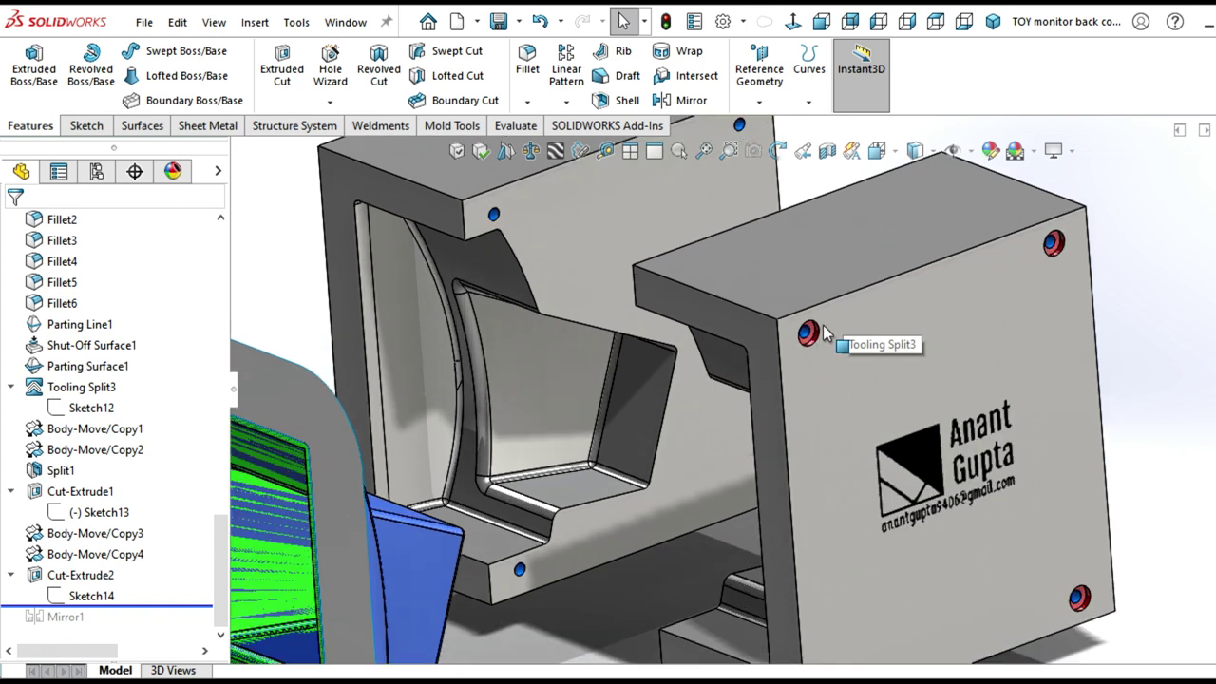
{"action": "scroll", "coordinate": [814, 334], "scroll_direction": "down", "scroll_amount": 3}
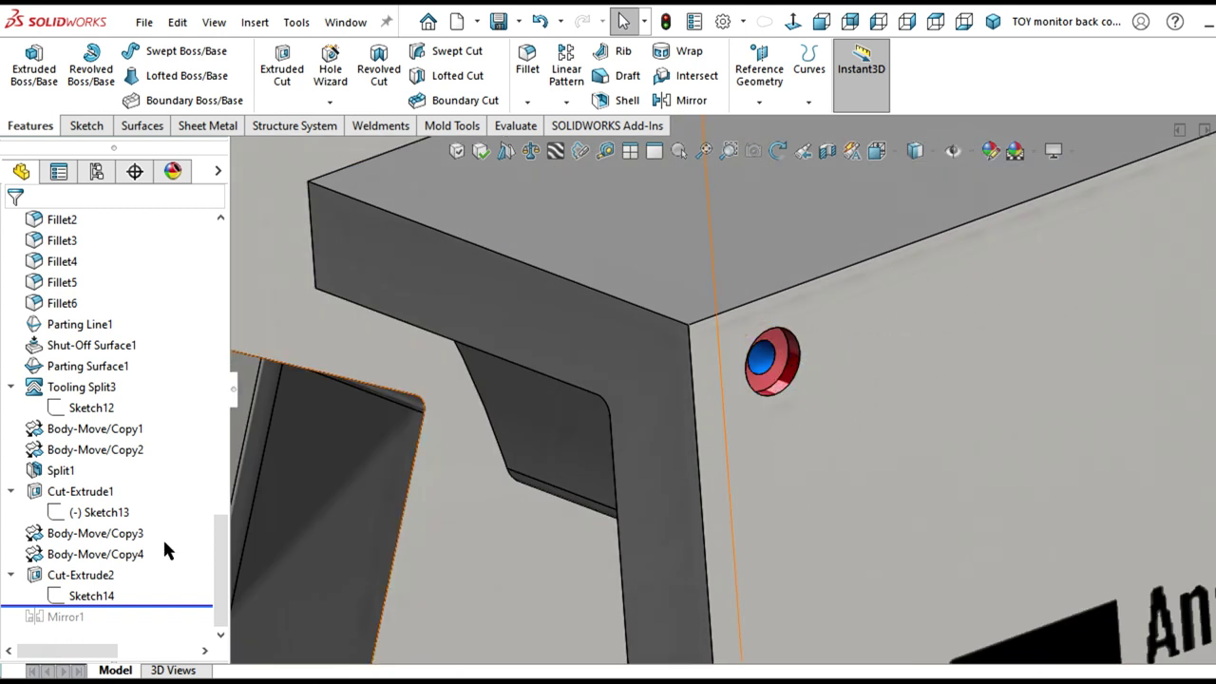
{"action": "scroll", "coordinate": [767, 395], "scroll_direction": "up", "scroll_amount": 4}
{"action": "scroll", "coordinate": [767, 395], "scroll_direction": "up", "scroll_amount": 2}
{"action": "scroll", "coordinate": [786, 522], "scroll_direction": "up", "scroll_amount": 2}
{"action": "scroll", "coordinate": [787, 521], "scroll_direction": "up", "scroll_amount": 2}
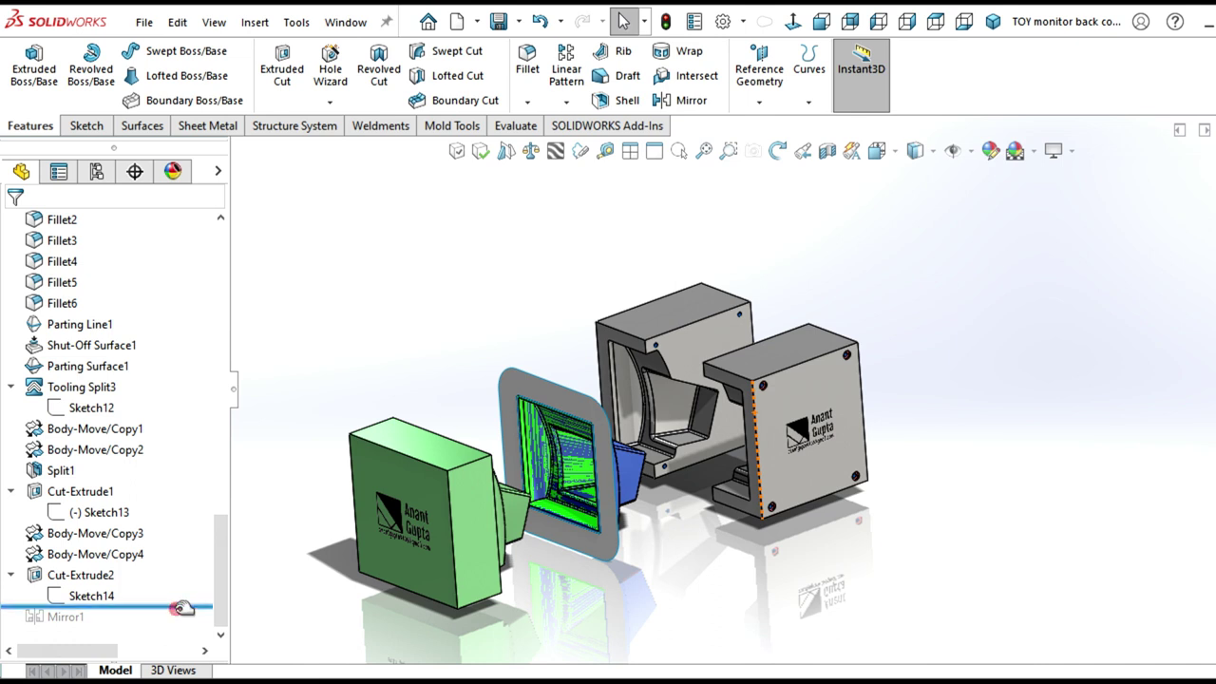
{"action": "left_click_drag", "start_coordinate": [180, 608], "coordinate": [174, 624]}
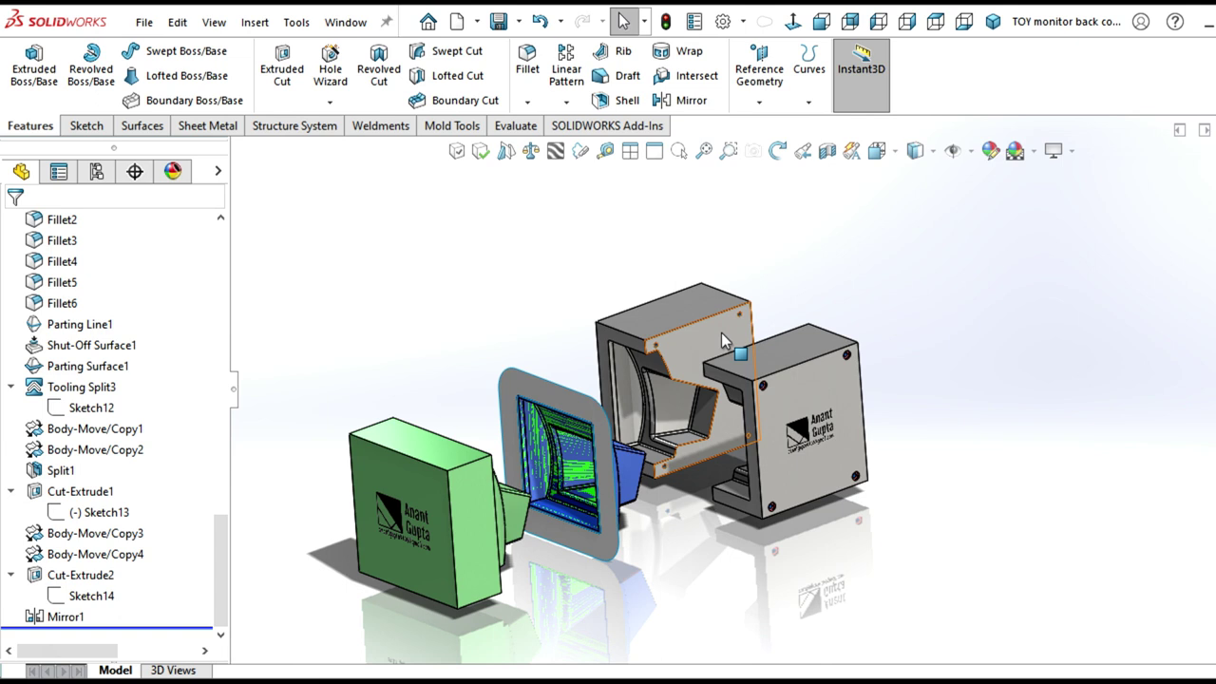
- Orbit and zoom to inspect the mirrored corner holes on the mould halves
{"action": "middle_click_drag", "start_coordinate": [838, 290], "coordinate": [702, 549]}
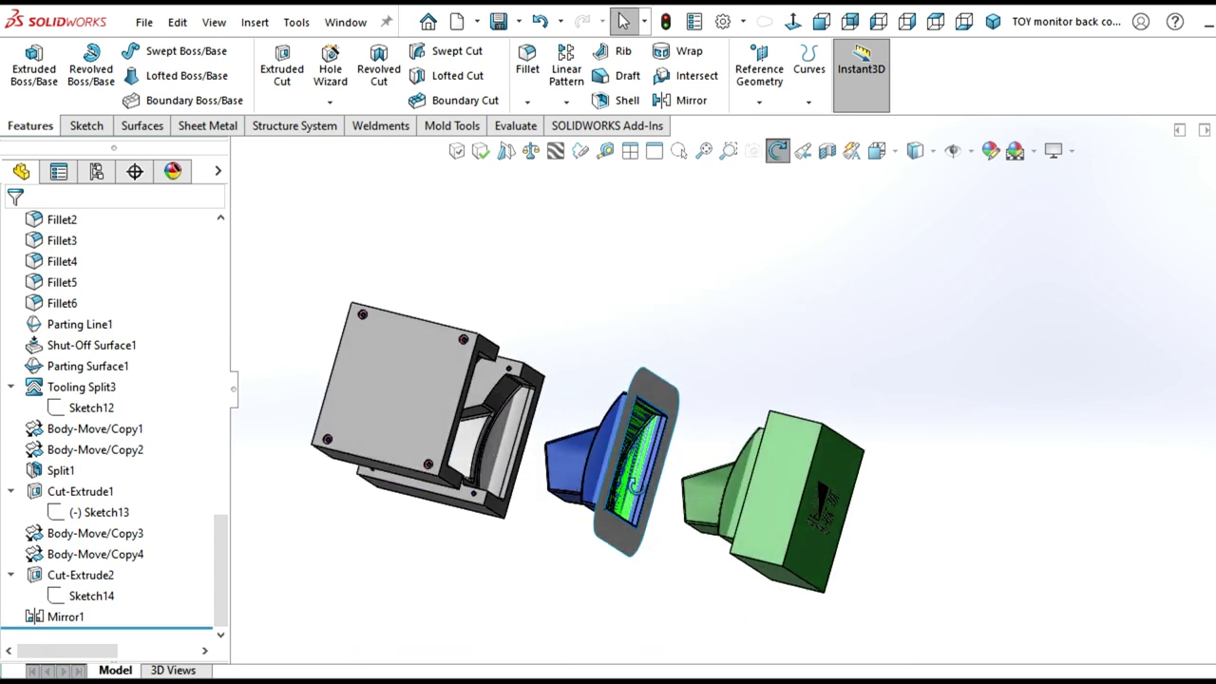
{"action": "scroll", "coordinate": [452, 396], "scroll_direction": "down", "scroll_amount": 5}
{"action": "scroll", "coordinate": [532, 371], "scroll_direction": "down", "scroll_amount": 3}
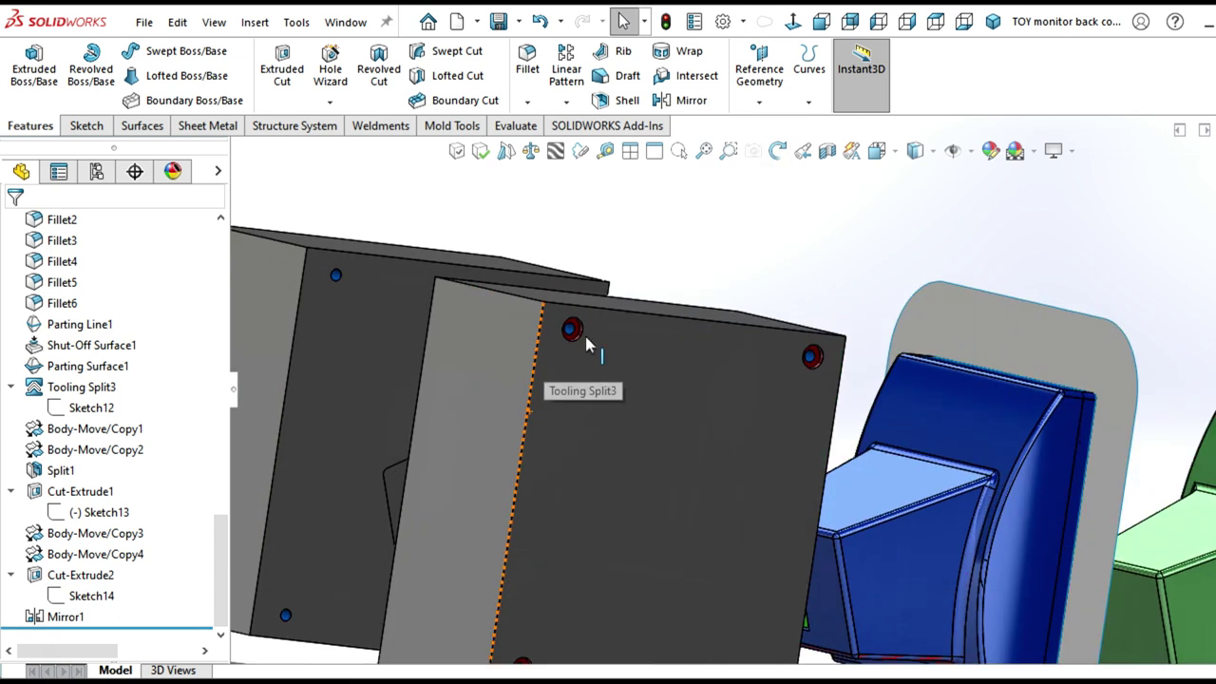
{"action": "scroll", "coordinate": [576, 342], "scroll_direction": "up", "scroll_amount": 5}
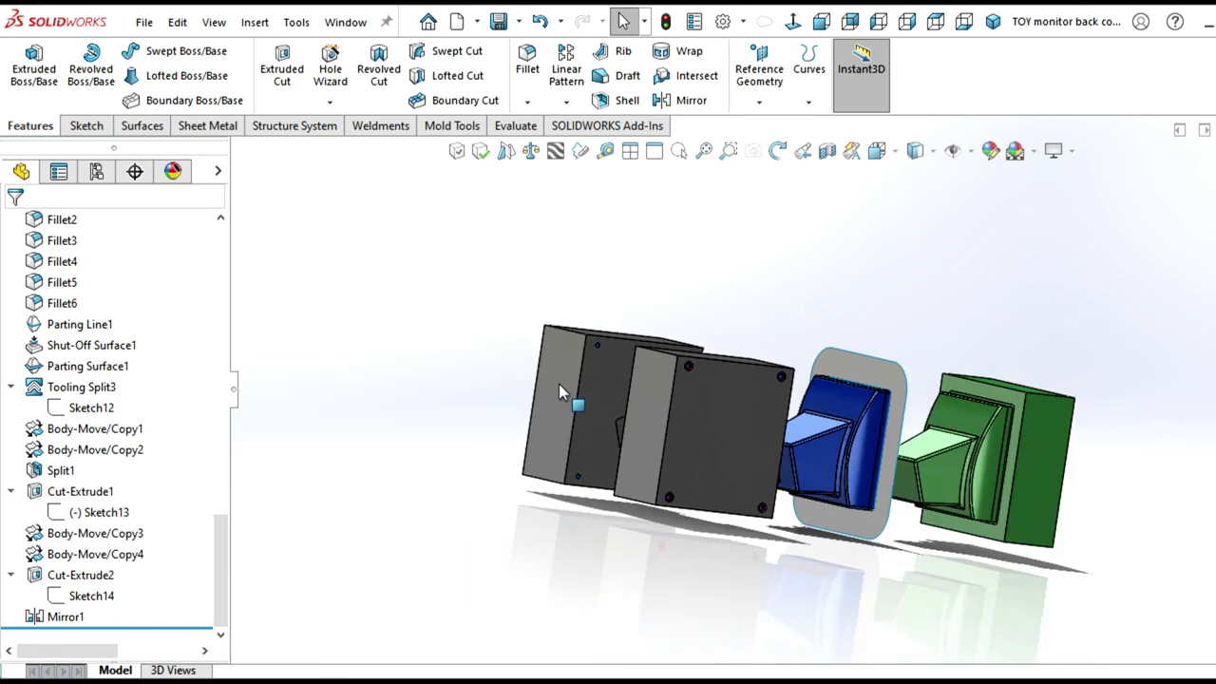
{"action": "middle_click_drag", "start_coordinate": [558, 383], "coordinate": [838, 457]}
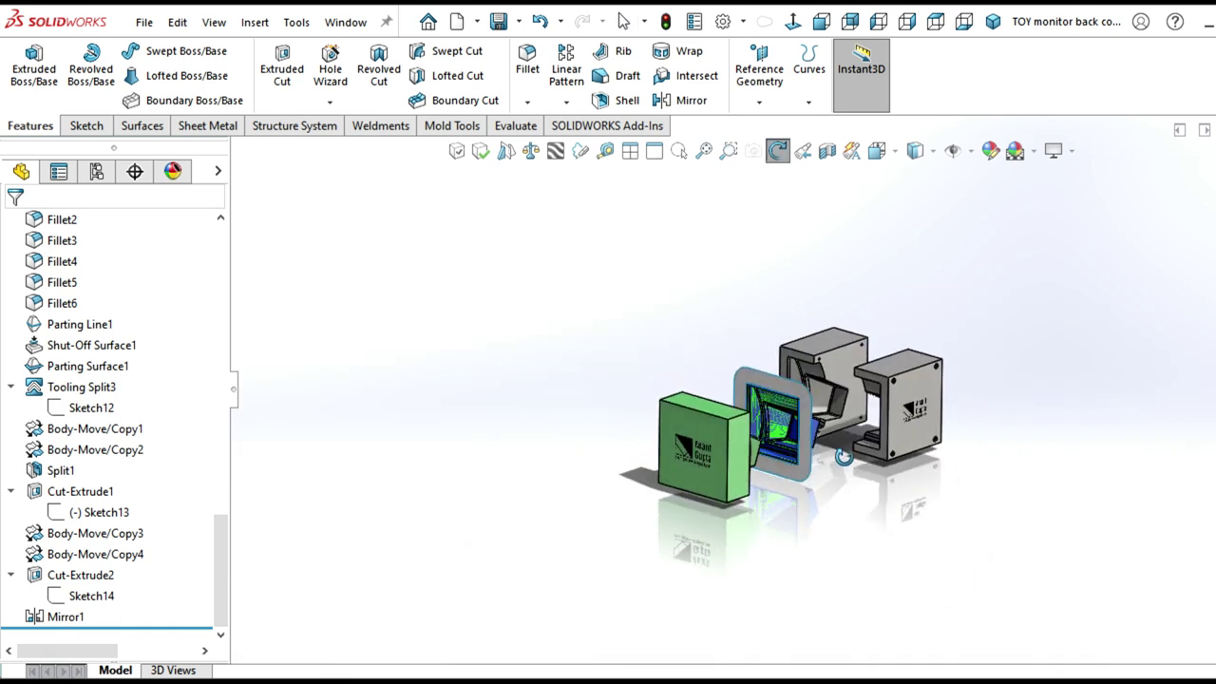
{"action": "scroll", "coordinate": [845, 442], "scroll_direction": "down", "scroll_amount": 3}
{"action": "scroll", "coordinate": [949, 361], "scroll_direction": "down", "scroll_amount": 3}
{"action": "scroll", "coordinate": [950, 370], "scroll_direction": "down", "scroll_amount": 2}
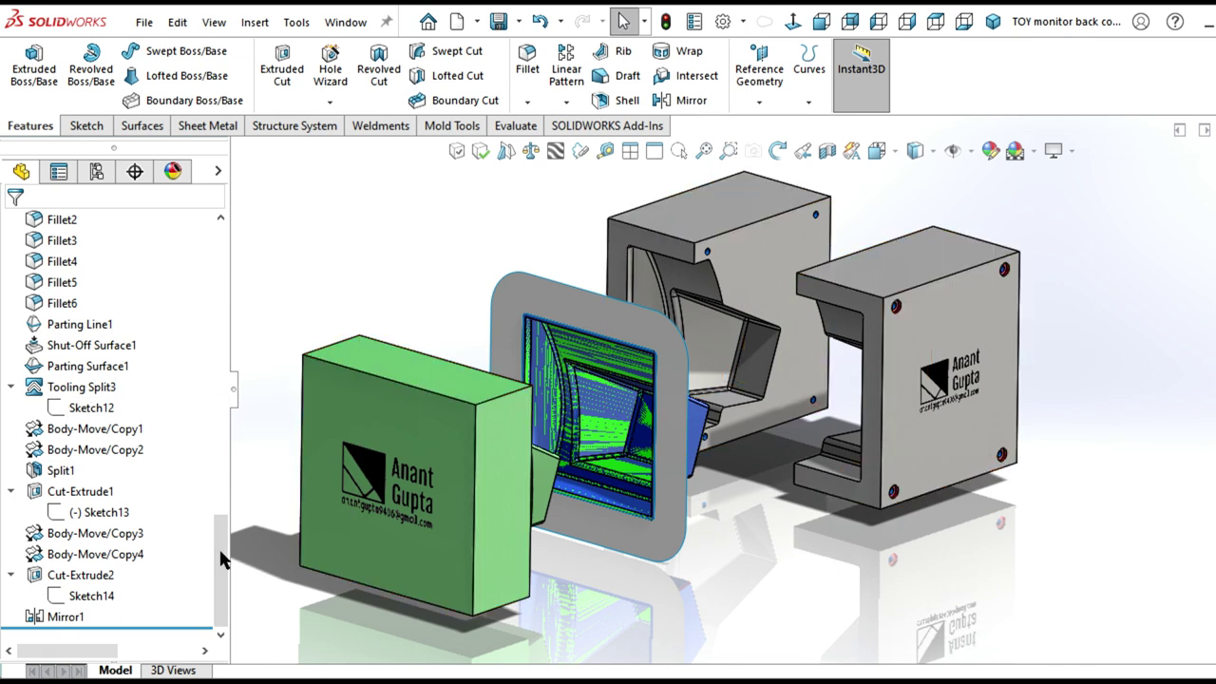
{"action": "left_click_drag", "start_coordinate": [220, 556], "coordinate": [215, 243]}
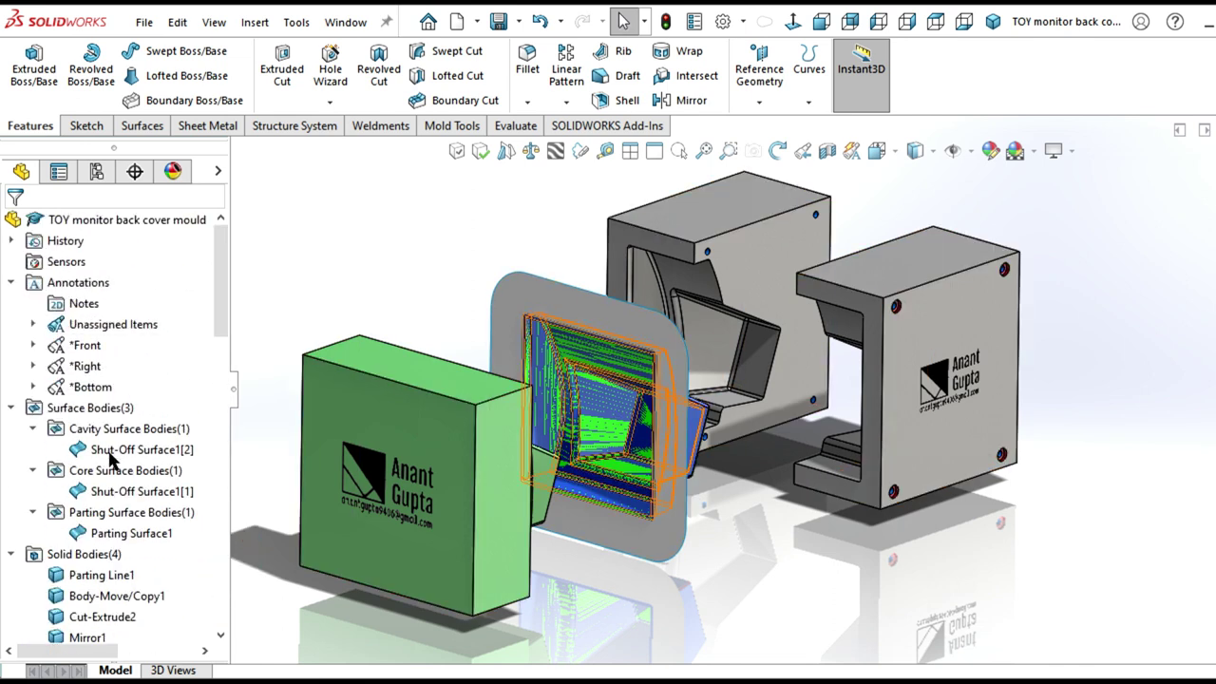
- Hide Shut-Off Surface1[2], Shut-Off Surface1[1] and Parting Surface1
{"action": "left_click", "coordinate": [112, 456]}
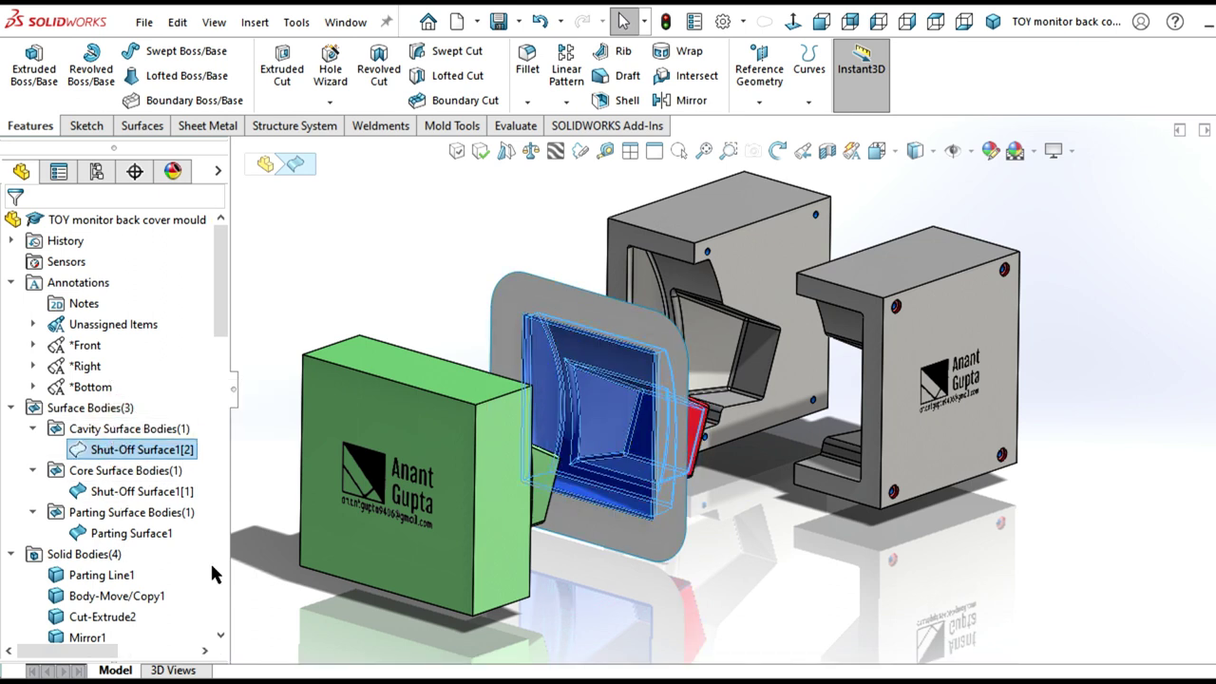
{"action": "left_click", "coordinate": [127, 492]}
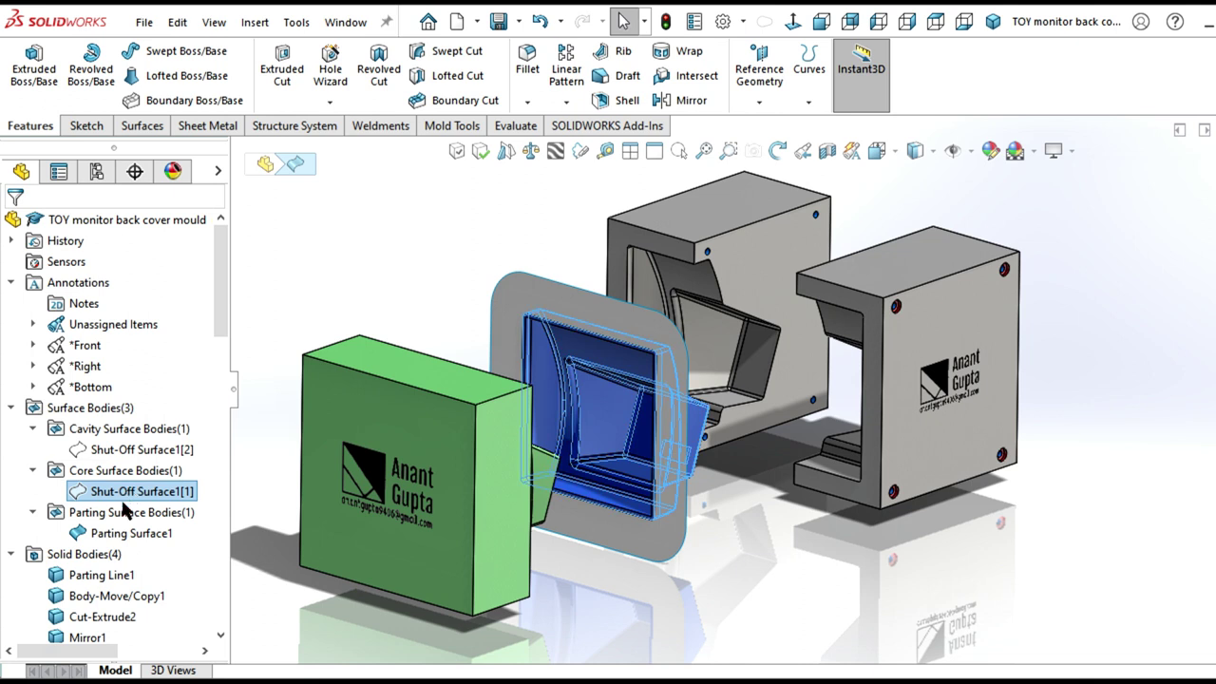
{"action": "left_click", "coordinate": [120, 536]}
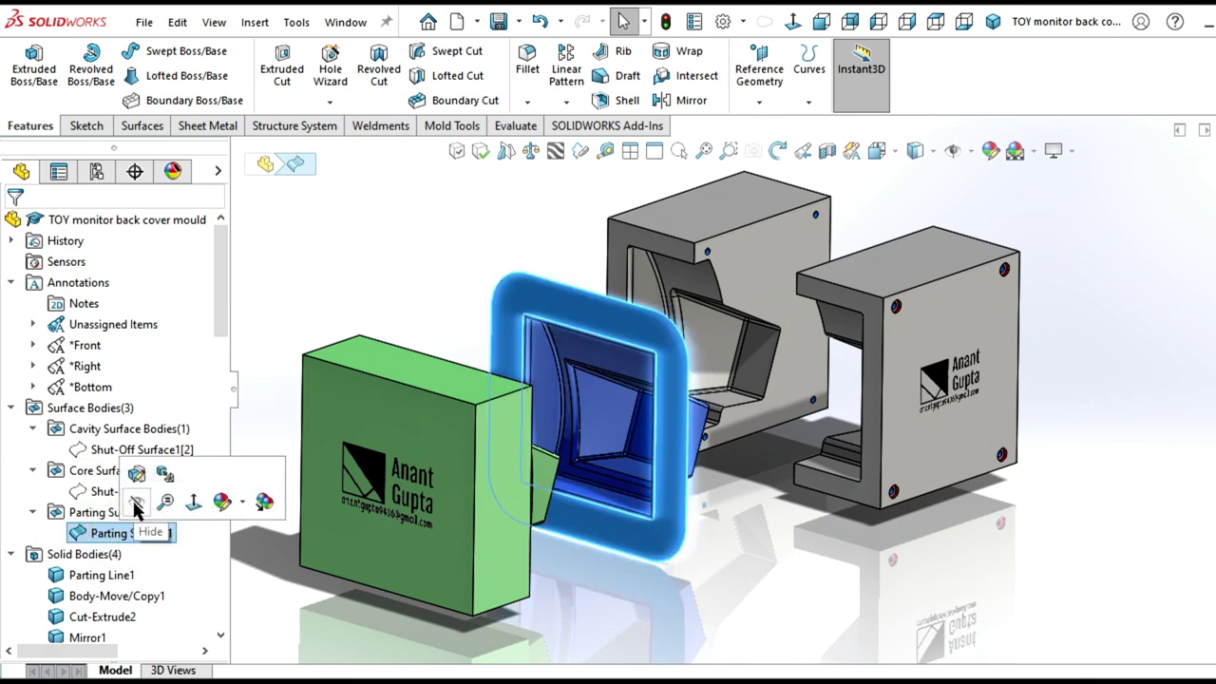
{"action": "left_click", "coordinate": [136, 503]}
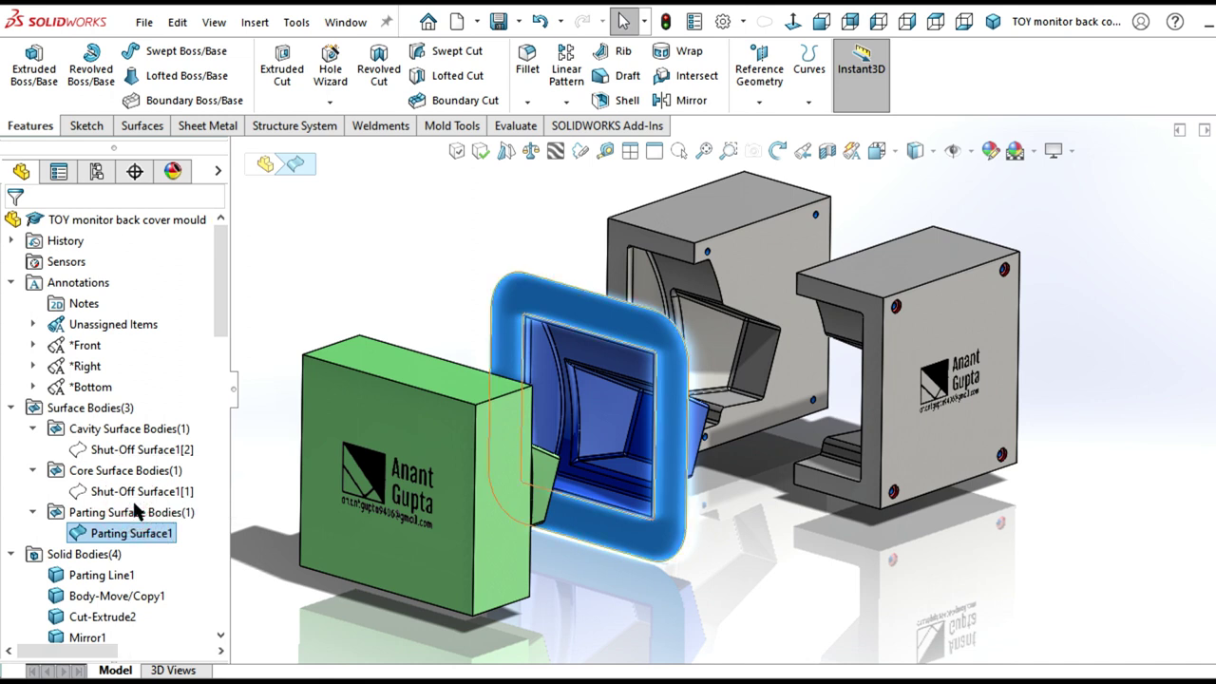
{"action": "scroll", "coordinate": [760, 390], "scroll_direction": "up", "scroll_amount": 2}
{"action": "scroll", "coordinate": [759, 389], "scroll_direction": "up", "scroll_amount": 2}
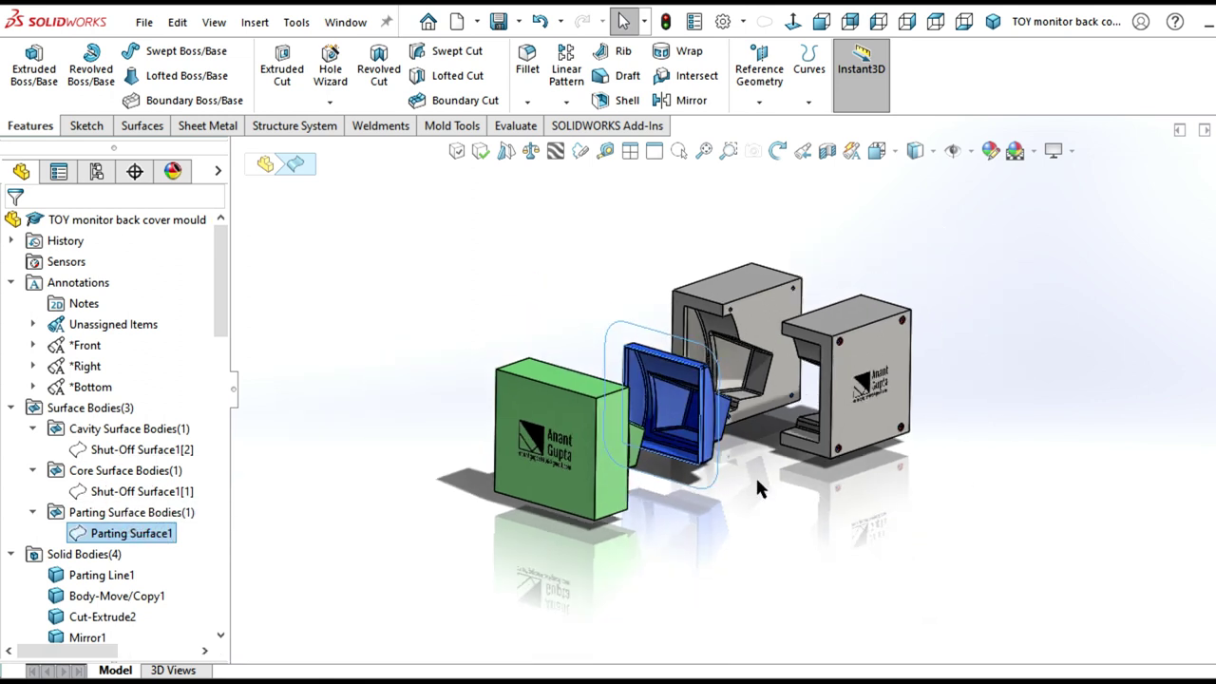
{"action": "left_click", "coordinate": [783, 503]}
- Orbit the exploded mould to a new viewing angle
{"action": "middle_click_drag", "start_coordinate": [831, 505], "coordinate": [805, 489]}
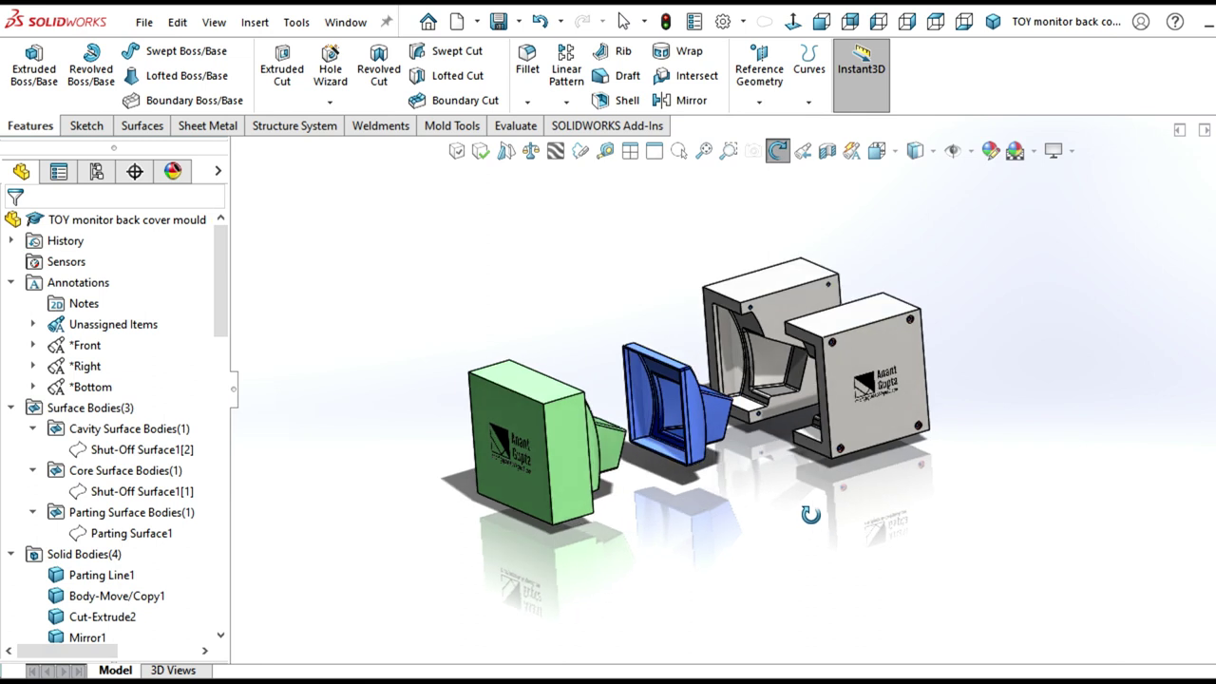
{"action": "mouse_move", "coordinate": [805, 489]}
{"action": "left_mouse_down"}
{"action": "mouse_move", "coordinate": [779, 456]}
{"action": "mouse_move", "coordinate": [719, 507]}
{"action": "left_mouse_up"}
{"action": "key", "text": "Escape"}
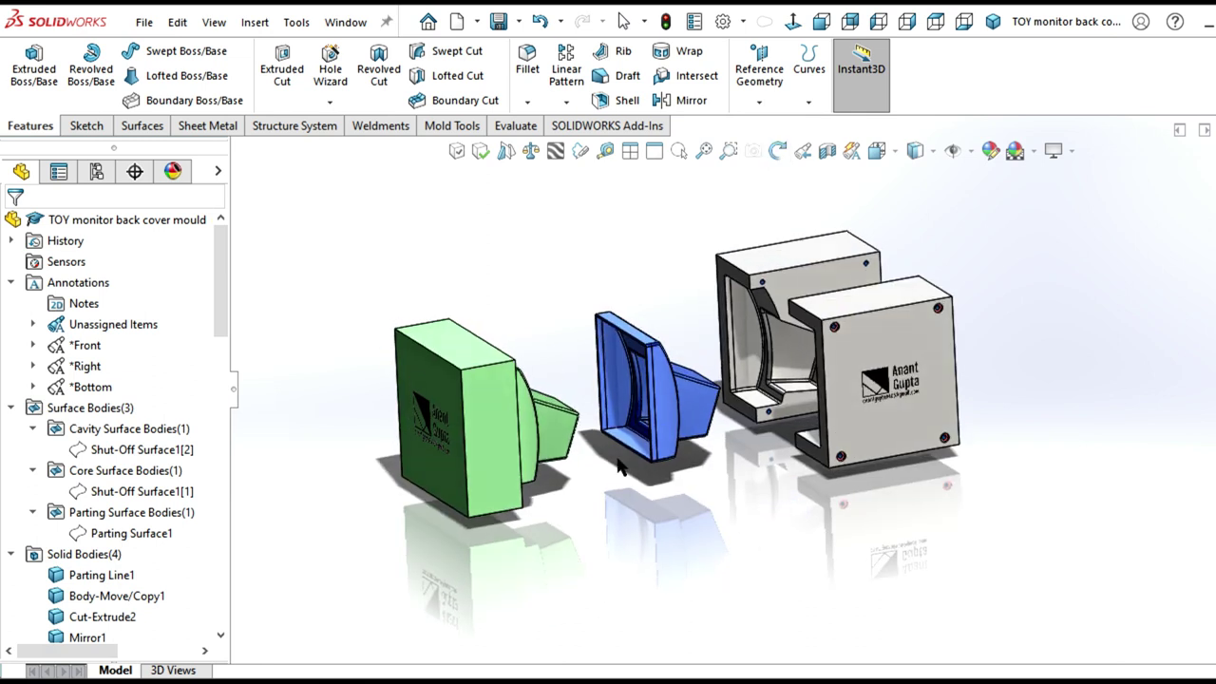
{"action": "scroll", "coordinate": [670, 374], "scroll_direction": "down", "scroll_amount": 2}
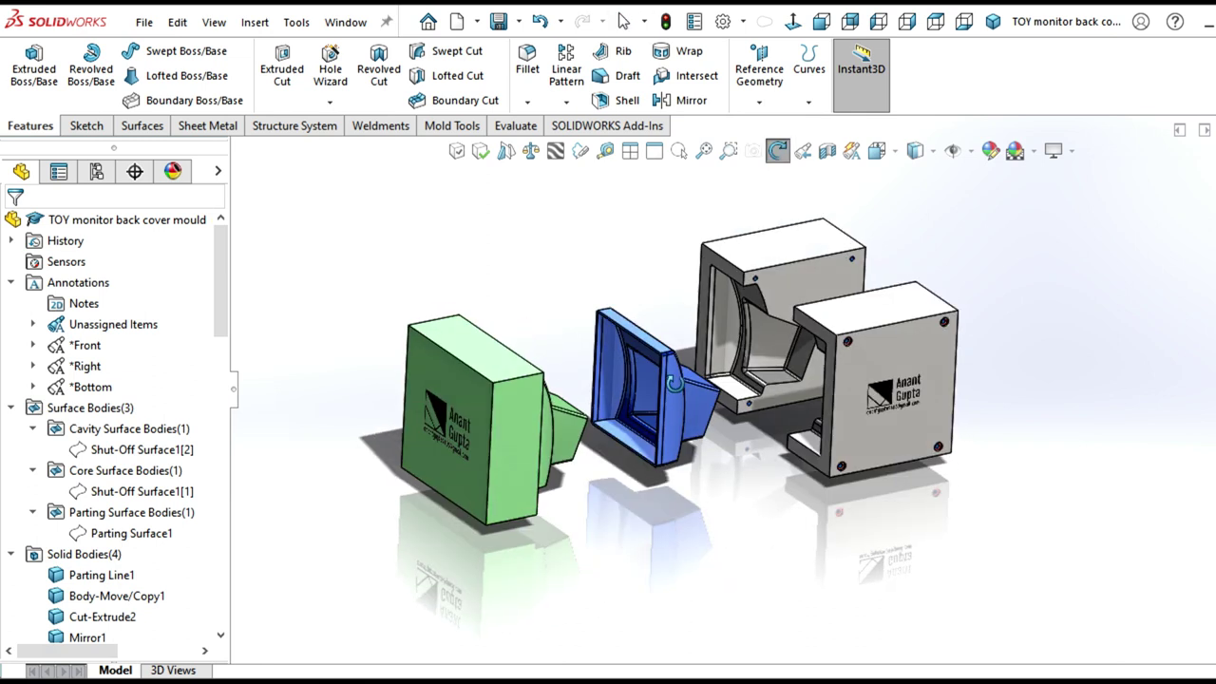
{"action": "scroll", "coordinate": [684, 375], "scroll_direction": "down", "scroll_amount": 1}
- Turn on Shadows In Shaded Mode and Ambient Occlusion from View Settings
{"action": "left_click", "coordinate": [1070, 155]}
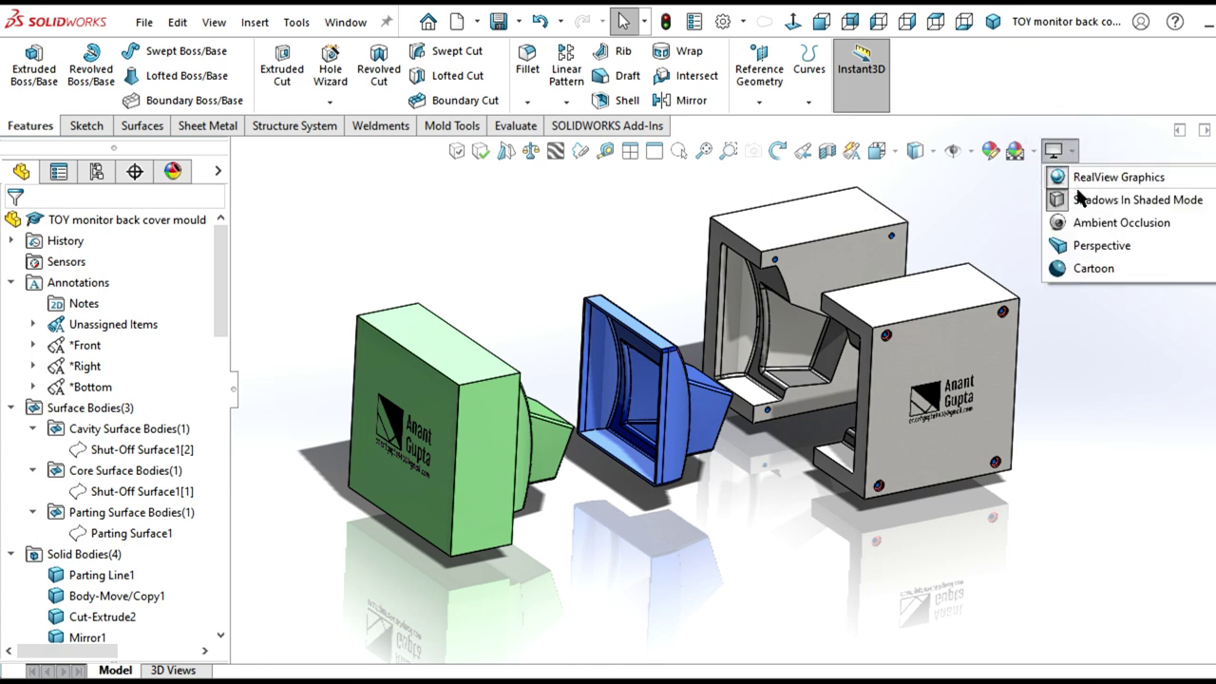
{"action": "left_click", "coordinate": [1082, 203]}
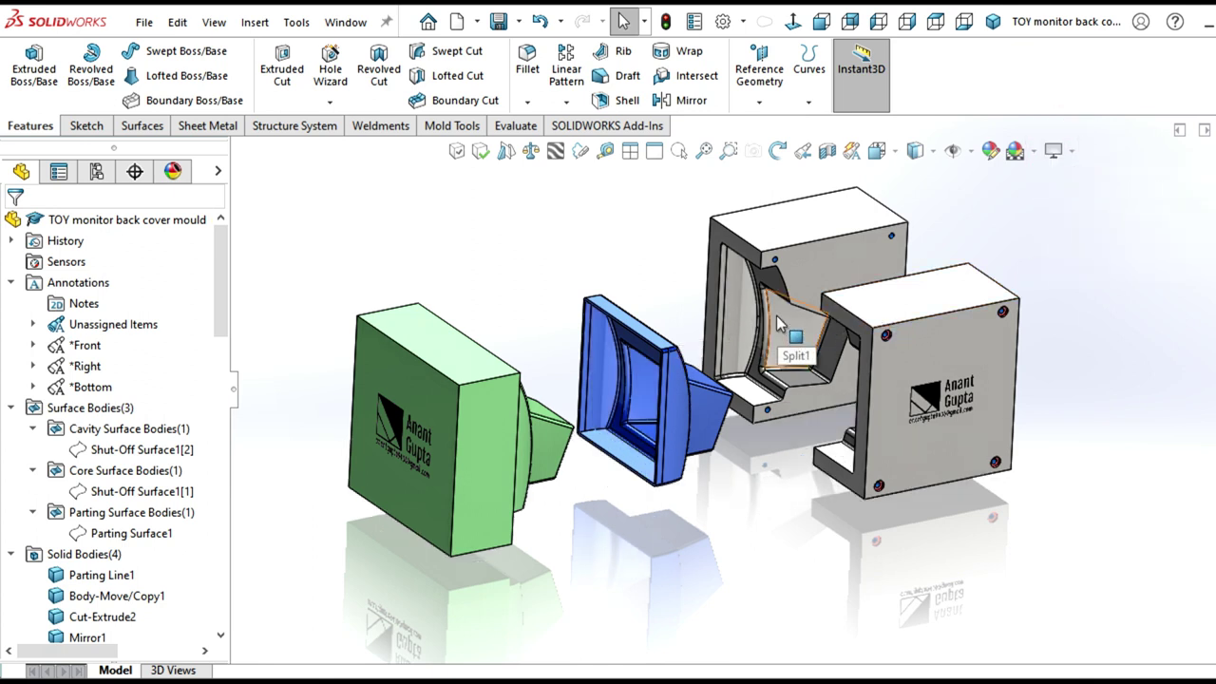
{"action": "left_click", "coordinate": [1071, 150]}
{"action": "left_click", "coordinate": [1068, 200]}
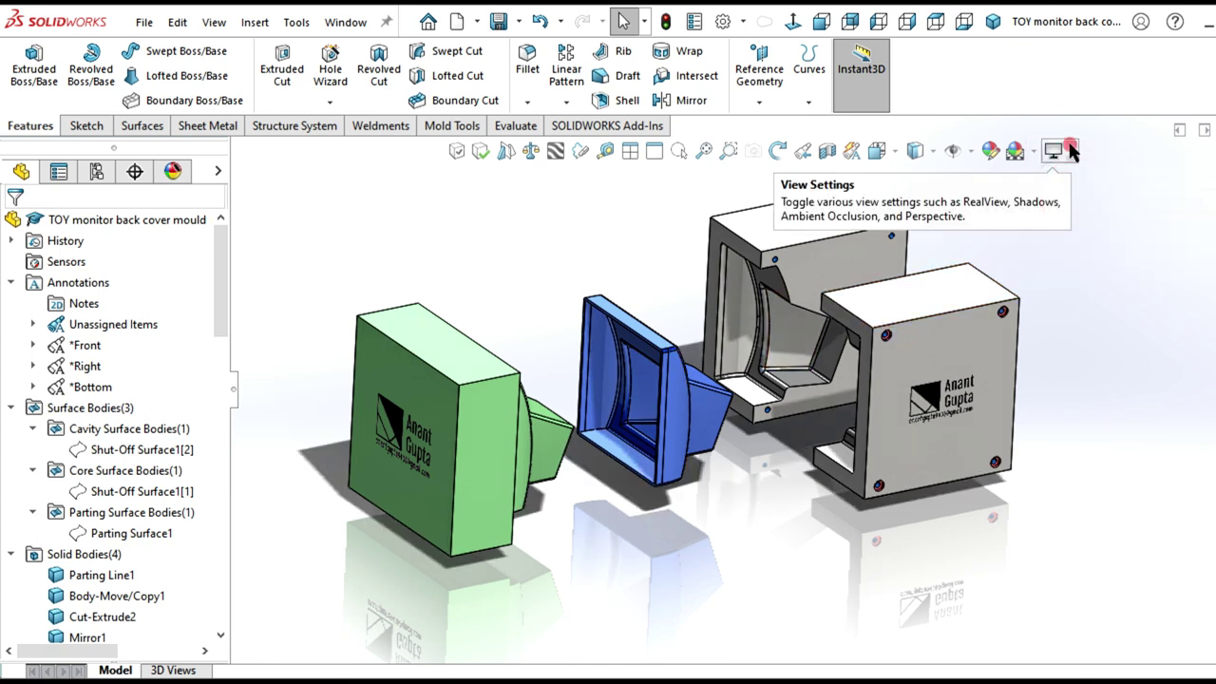
{"action": "left_click", "coordinate": [1071, 152]}
{"action": "left_click", "coordinate": [1076, 222]}
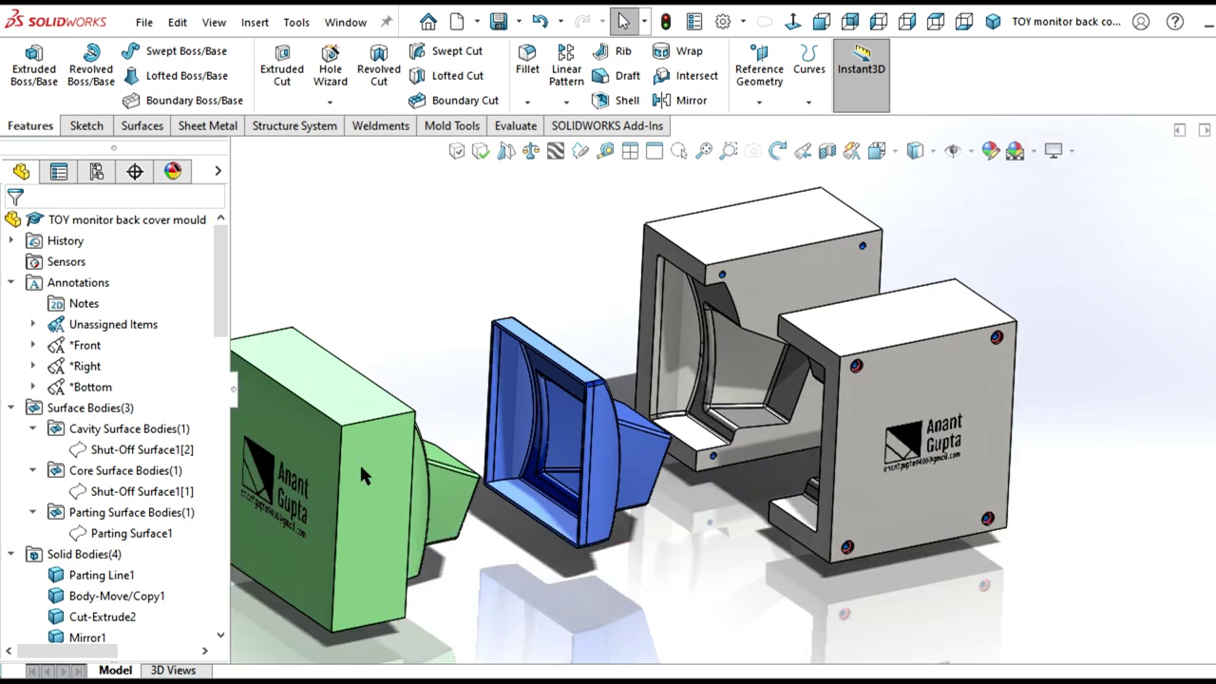
{"action": "scroll", "coordinate": [436, 416], "scroll_direction": "down", "scroll_amount": 2}
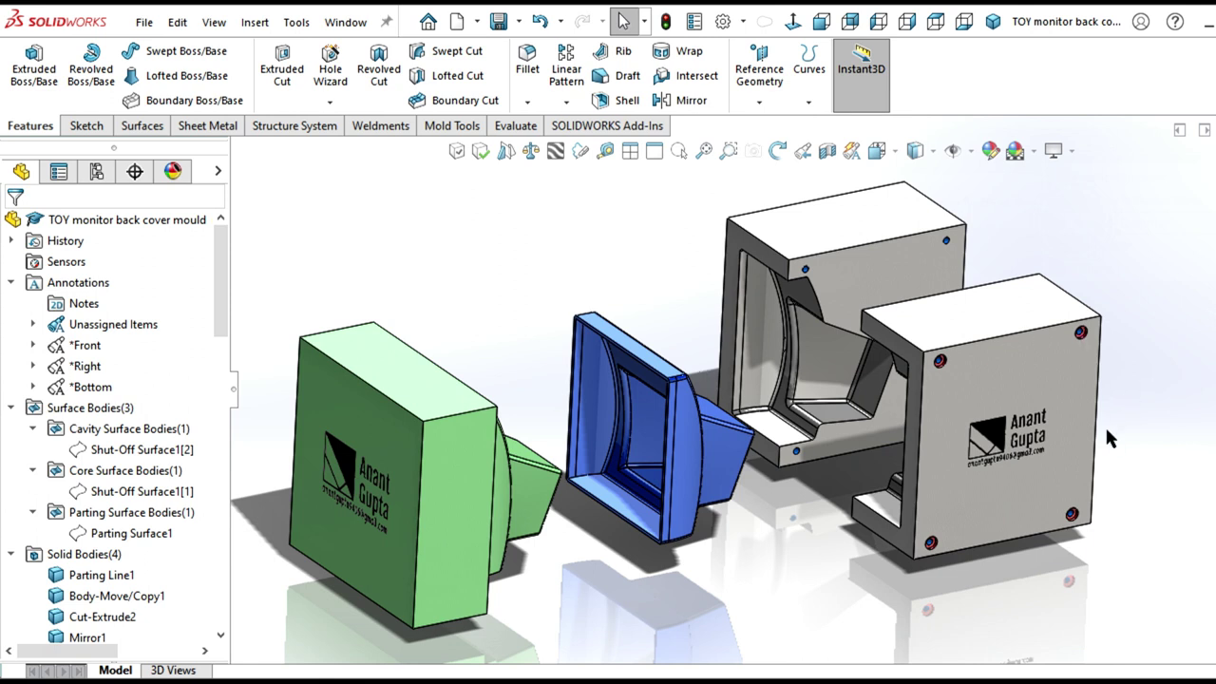
{"action": "middle_click_drag", "start_coordinate": [1143, 431], "coordinate": [1138, 405]}
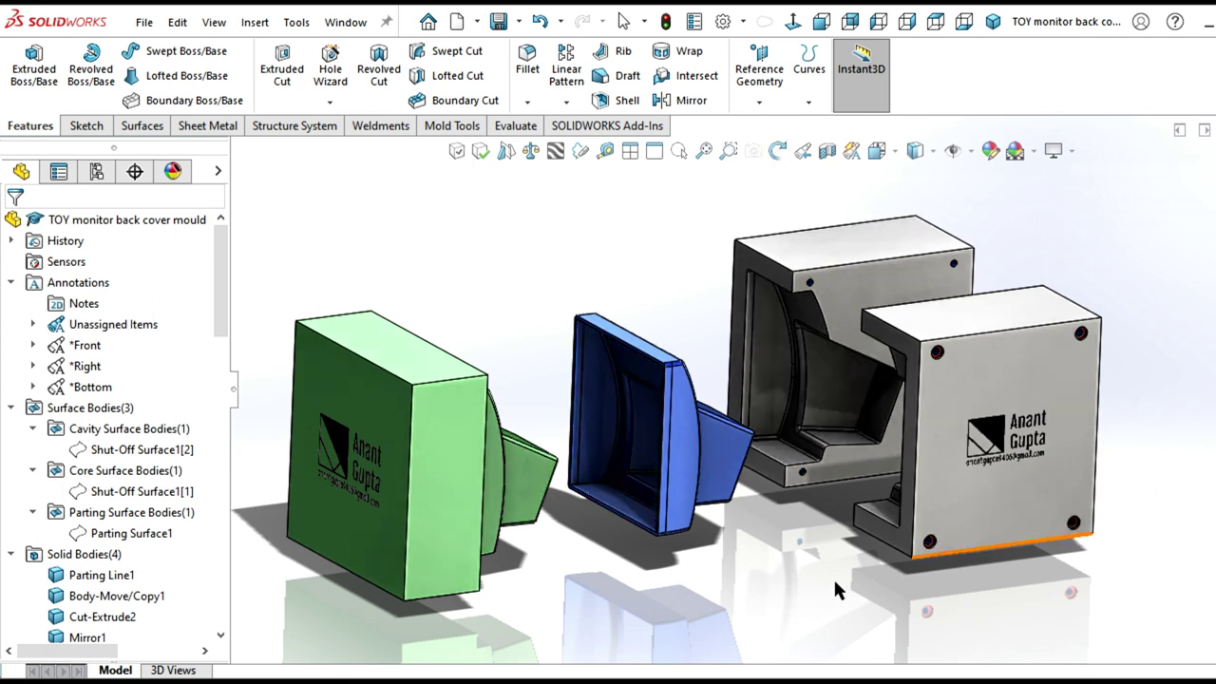
{"action": "mouse_move", "coordinate": [579, 578]}
{"action": "middle_mouse_down"}
{"action": "mouse_move", "coordinate": [490, 551]}
{"action": "mouse_move", "coordinate": [510, 543]}
{"action": "mouse_move", "coordinate": [544, 486]}
{"action": "mouse_move", "coordinate": [753, 500]}
{"action": "mouse_move", "coordinate": [805, 541]}
{"action": "middle_mouse_up"}
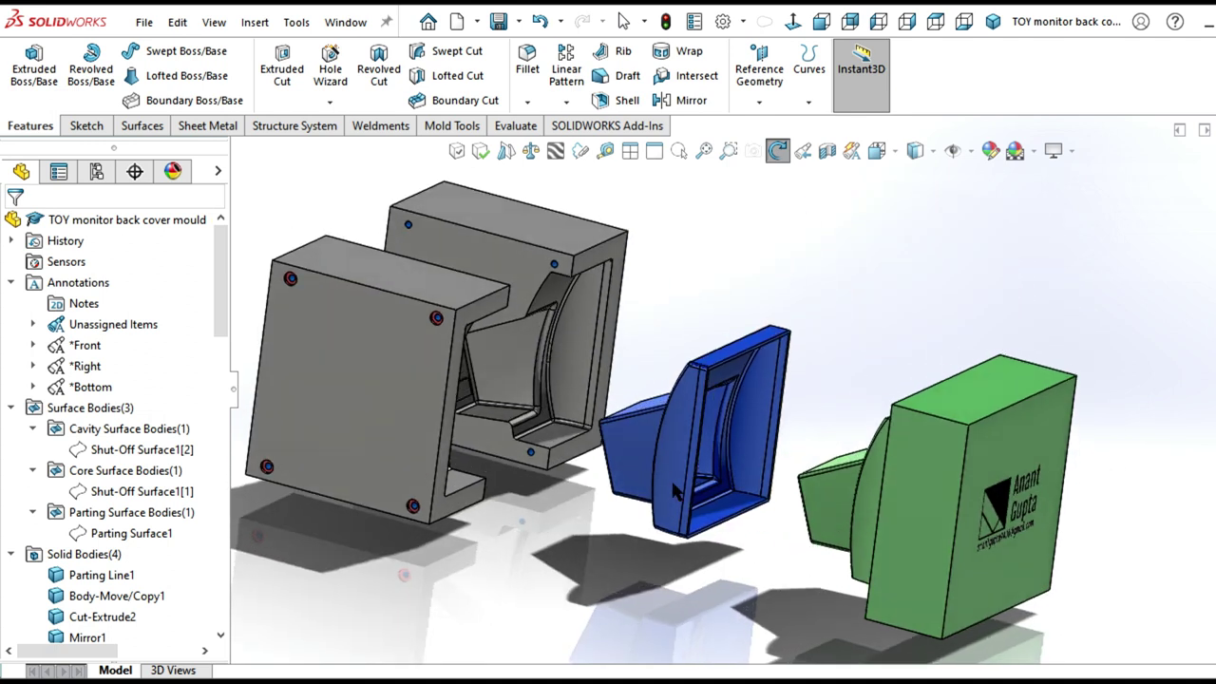
{"action": "scroll", "coordinate": [660, 468], "scroll_direction": "down", "scroll_amount": 2}
{"action": "scroll", "coordinate": [621, 442], "scroll_direction": "down", "scroll_amount": 2}
{"action": "scroll", "coordinate": [603, 428], "scroll_direction": "down", "scroll_amount": 2}
{"action": "middle_click_drag", "start_coordinate": [602, 428], "coordinate": [458, 448]}
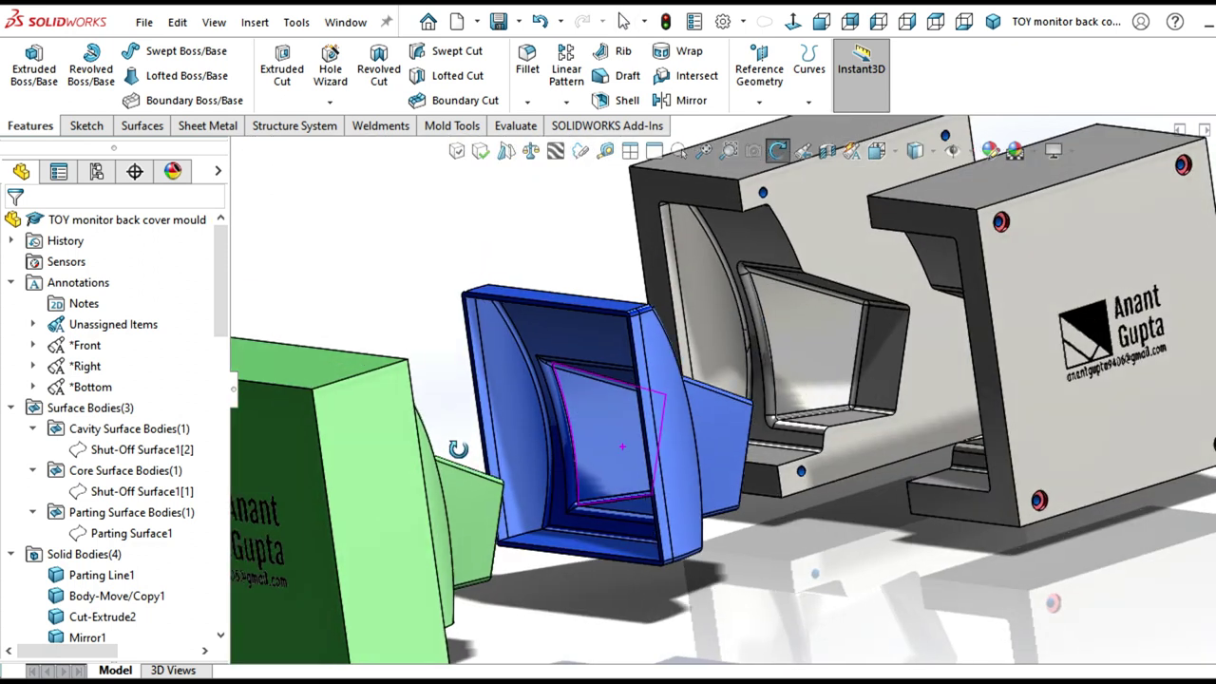
{"action": "scroll", "coordinate": [602, 421], "scroll_direction": "up", "scroll_amount": 5}
{"action": "mouse_move", "coordinate": [602, 421]}
{"action": "middle_mouse_down"}
{"action": "mouse_move", "coordinate": [577, 433]}
{"action": "mouse_move", "coordinate": [635, 385]}
{"action": "middle_mouse_up"}
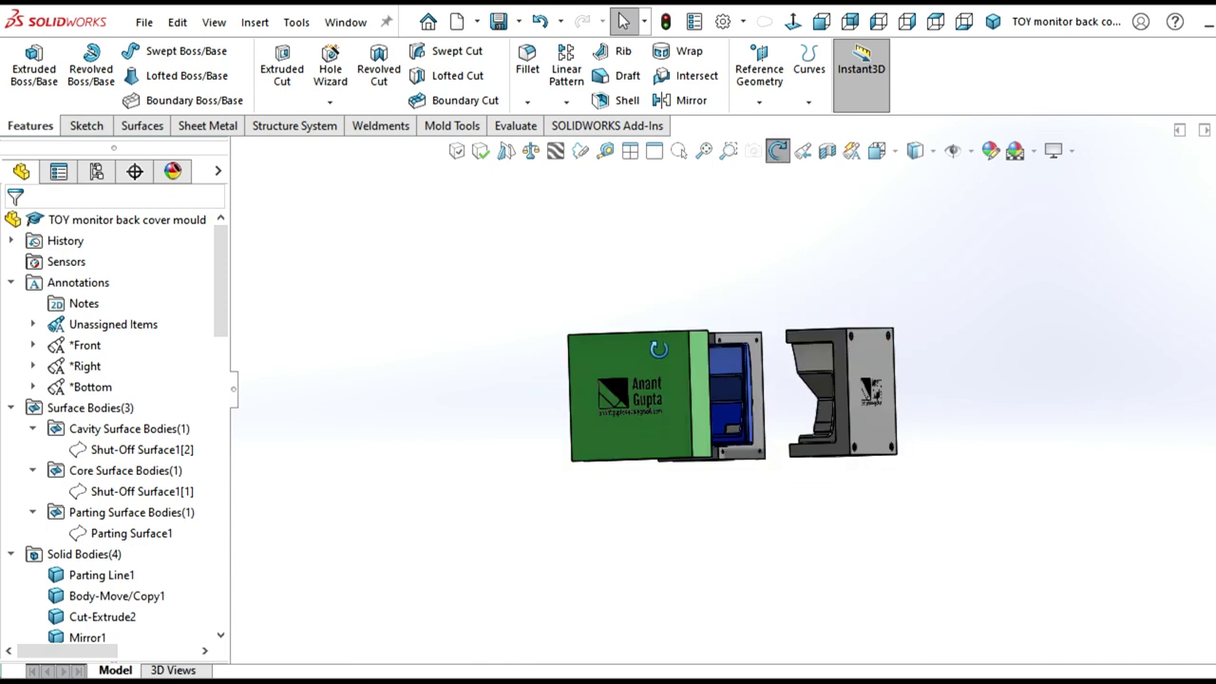